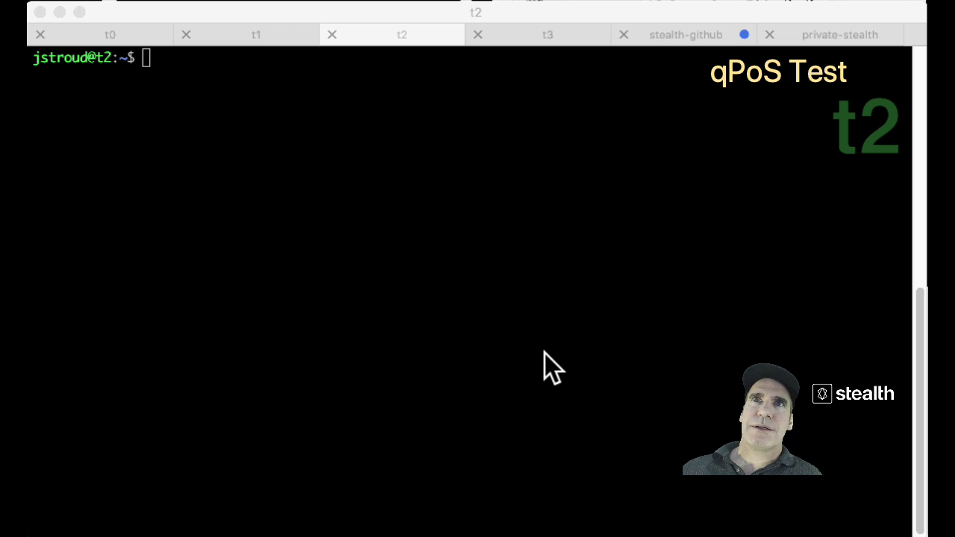
Run ./StealthCoind getqposinfo in the t2 session.
{"action": "left_click", "coordinate": [407, 35]}
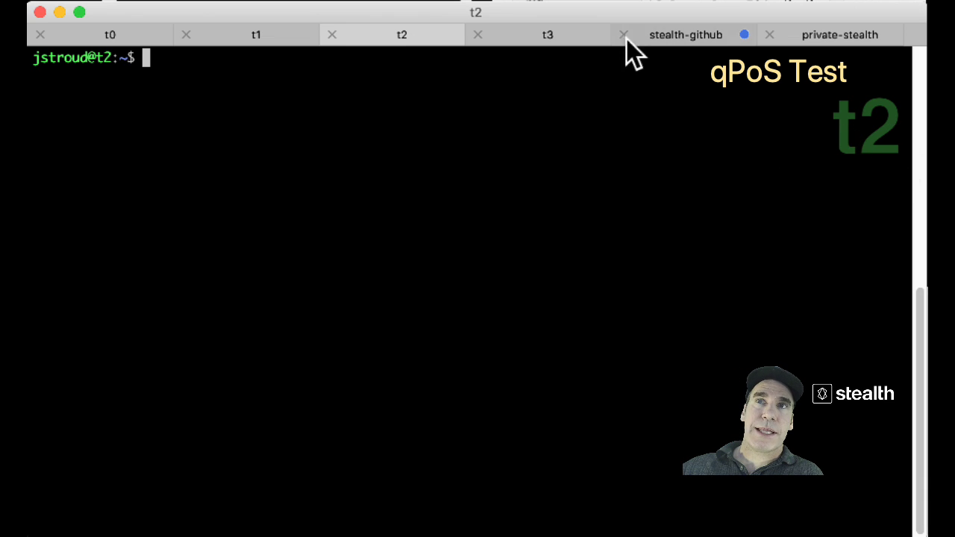
{"action": "left_click", "coordinate": [549, 35]}
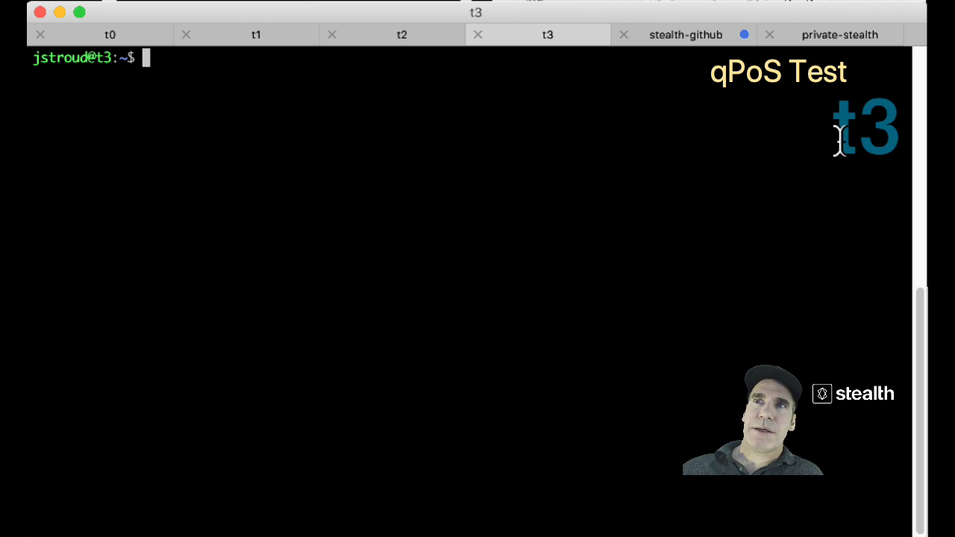
{"action": "left_click", "coordinate": [412, 40]}
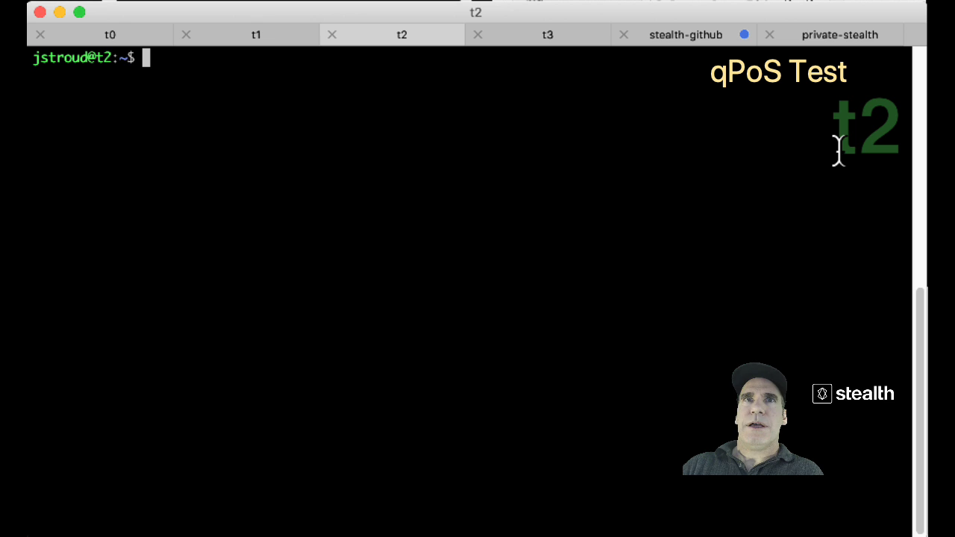
{"action": "type", "text": "./"}
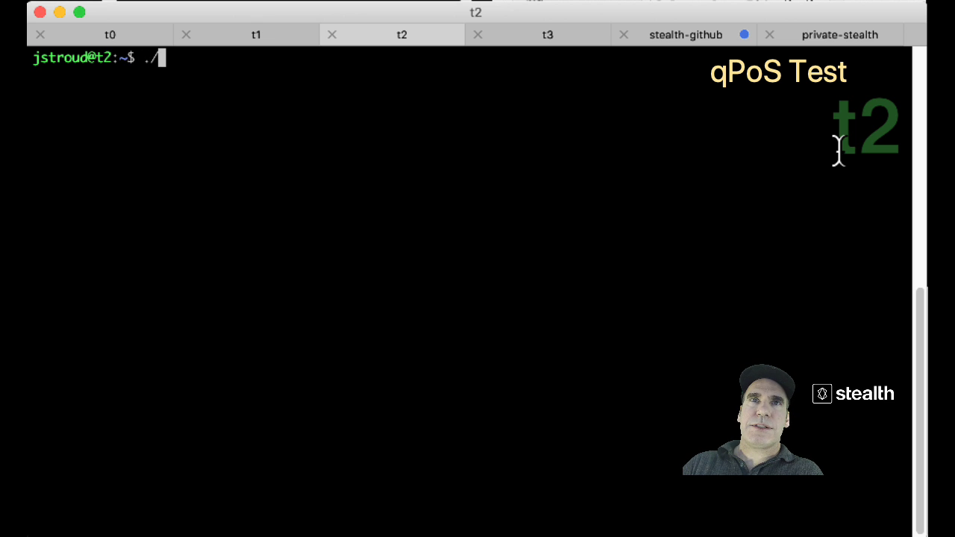
{"action": "type", "text": "St"}
{"action": "key", "text": "Tab"}
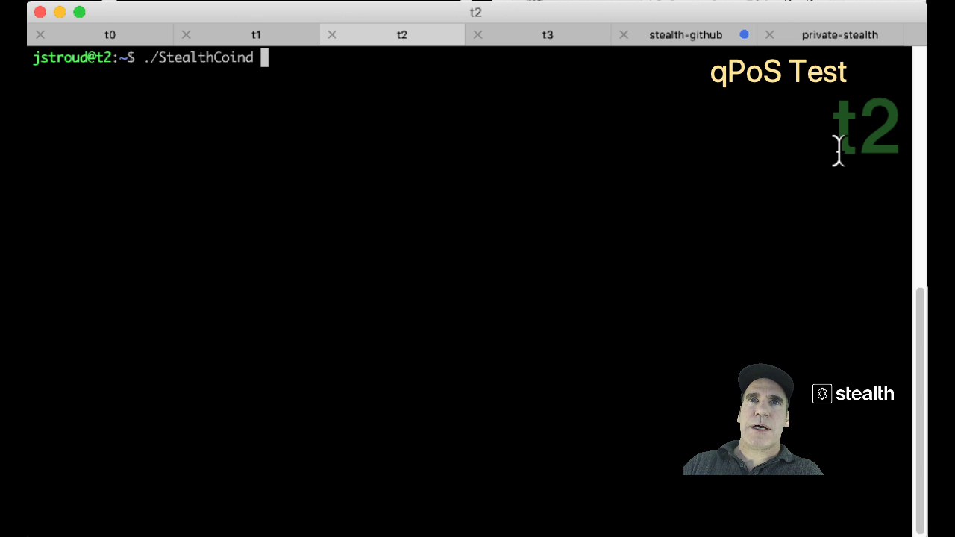
{"action": "type", "text": "get"}
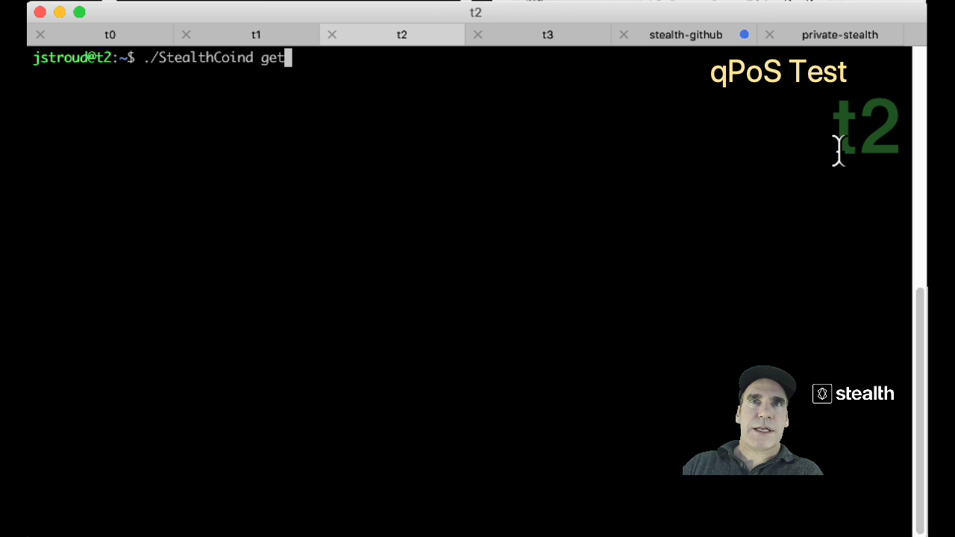
{"action": "type", "text": "q"}
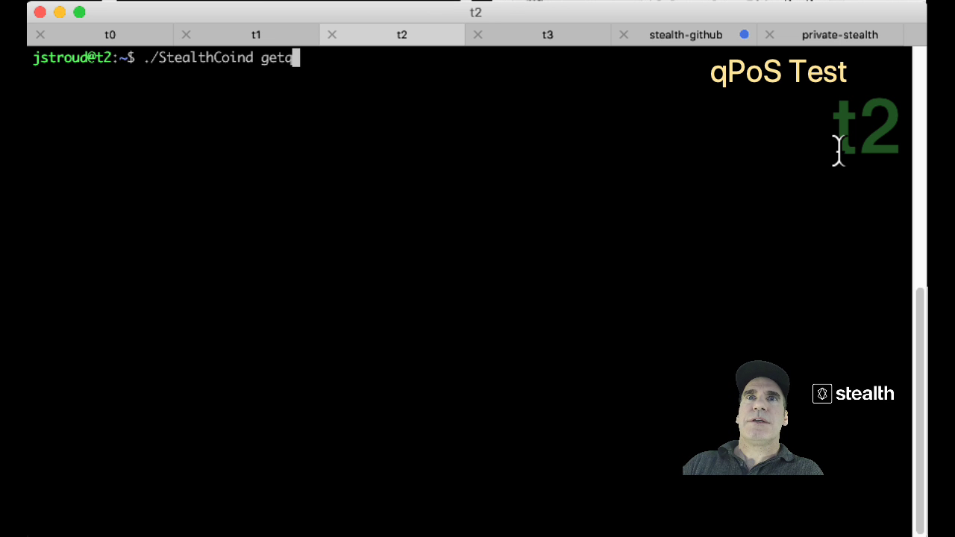
{"action": "type", "text": "pos"}
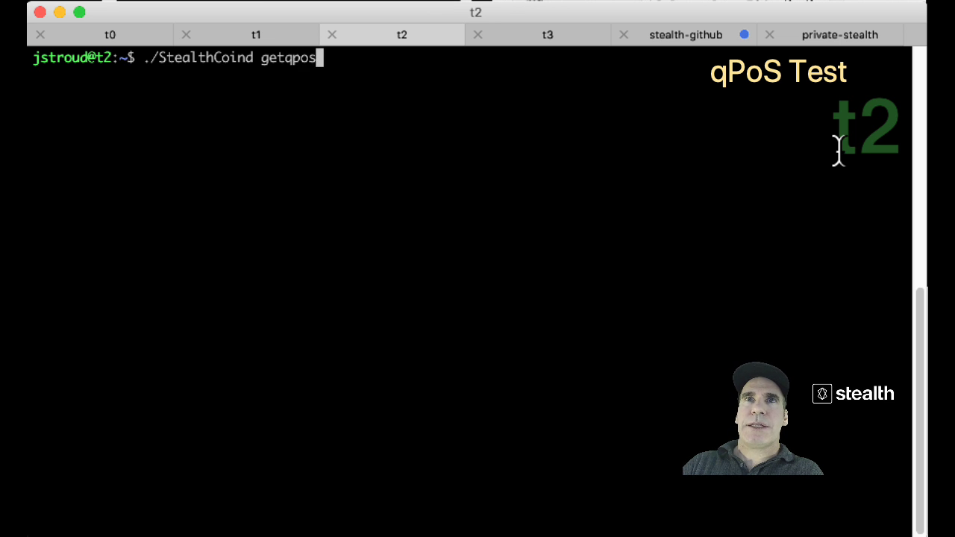
{"action": "type", "text": "info"}
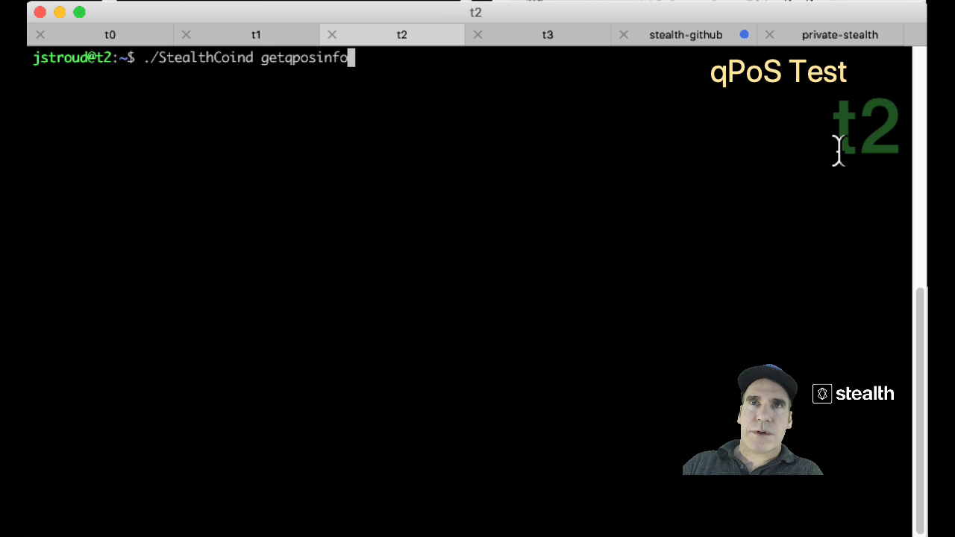
{"action": "key", "text": "Return"}
Highlight that staker 1 is enabled and that staker 2 is StealthStaker.
{"action": "scroll", "coordinate": [623, 250], "scroll_direction": "up", "scroll_amount": 15}
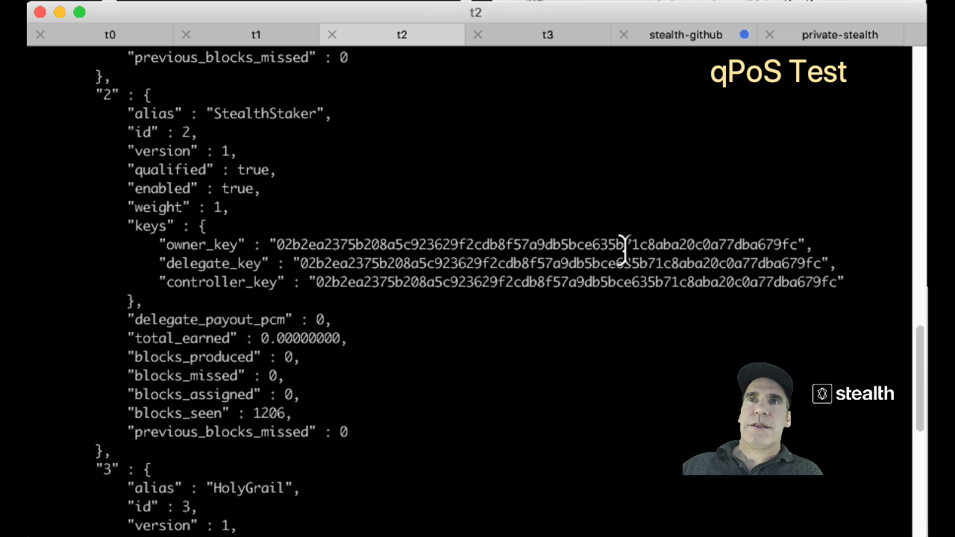
{"action": "scroll", "coordinate": [623, 254], "scroll_direction": "down", "scroll_amount": 15}
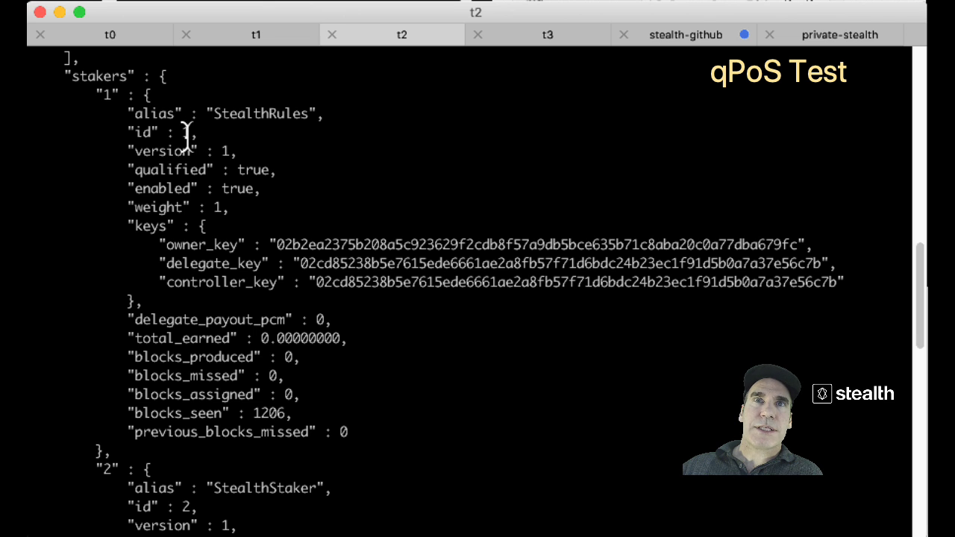
{"action": "scroll", "coordinate": [187, 133], "scroll_direction": "down", "scroll_amount": 1}
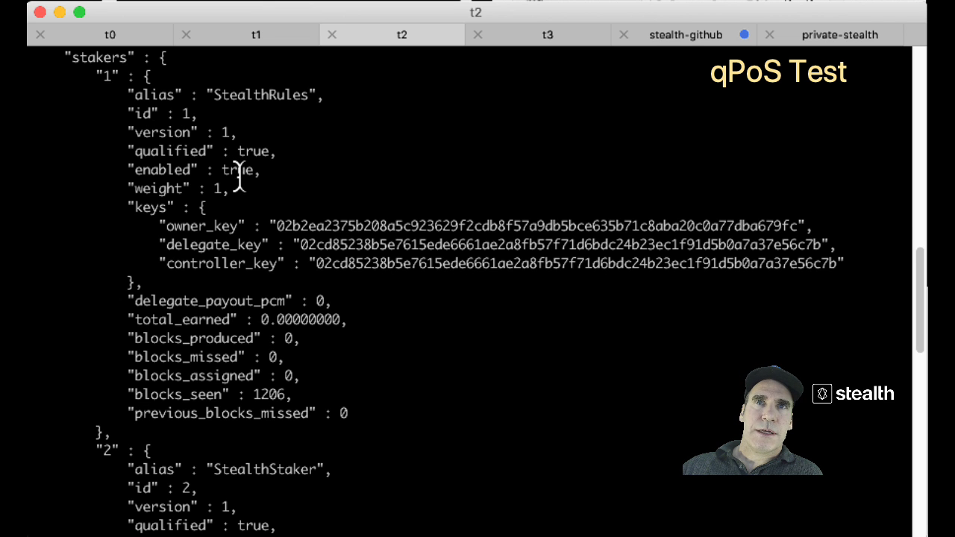
{"action": "double_click", "coordinate": [237, 173]}
{"action": "scroll", "coordinate": [238, 173], "scroll_direction": "down", "scroll_amount": 10}
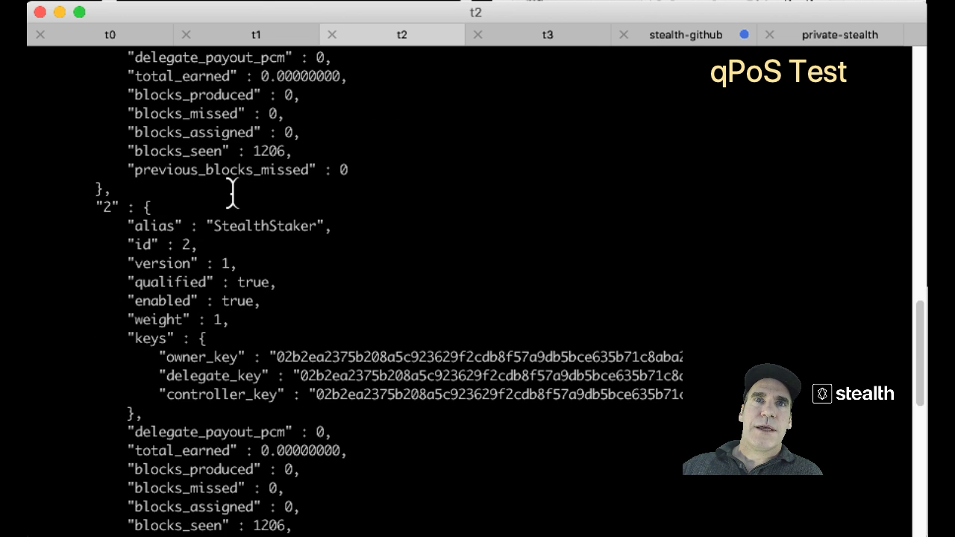
{"action": "double_click", "coordinate": [252, 228]}
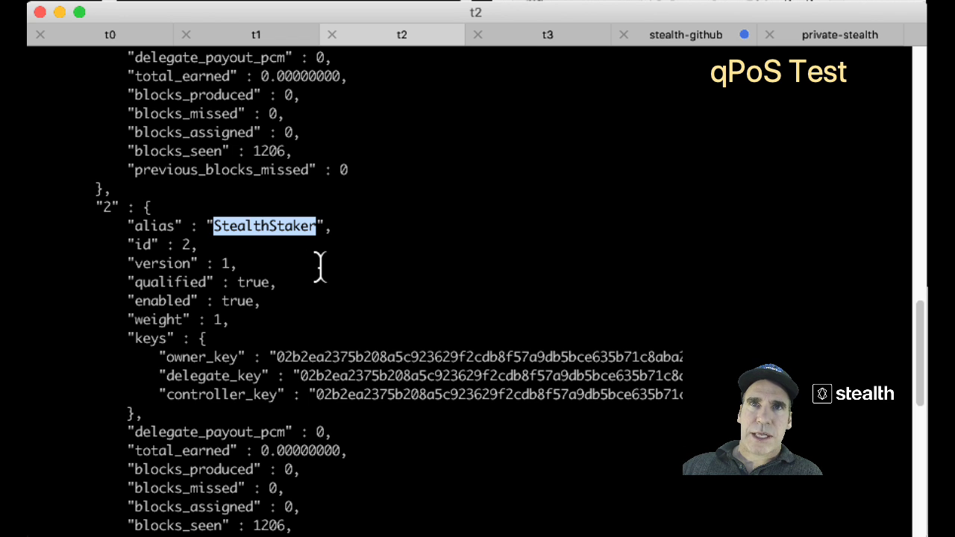
{"action": "double_click", "coordinate": [106, 208]}
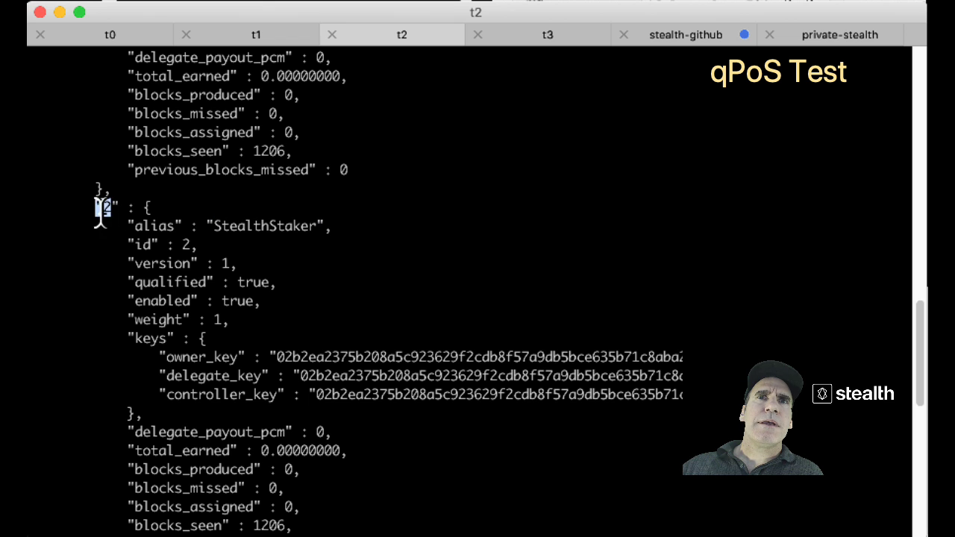
{"action": "left_click_drag", "start_coordinate": [197, 245], "coordinate": [135, 246]}
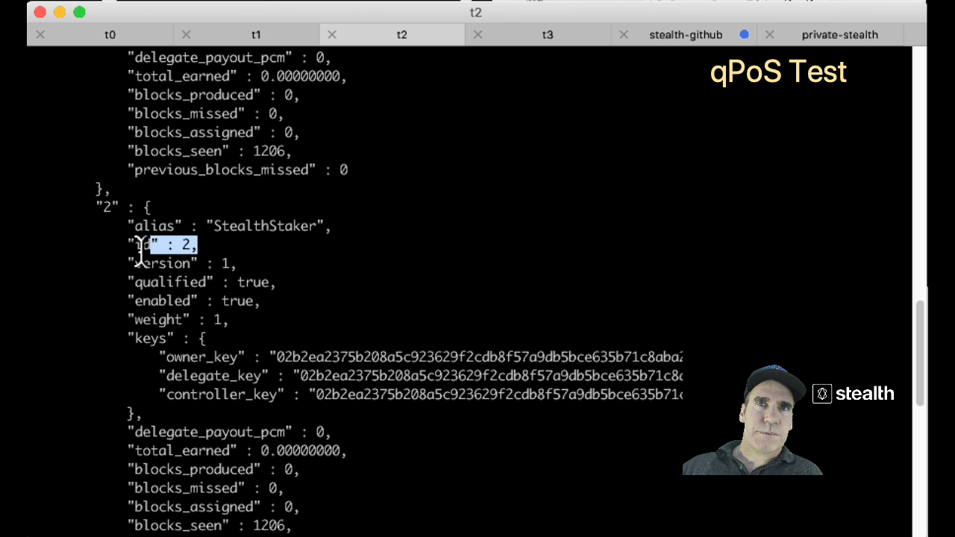
Highlight staker 3, HolyGrail, and its disabled status.
{"action": "scroll", "coordinate": [190, 256], "scroll_direction": "down", "scroll_amount": 1}
{"action": "scroll", "coordinate": [188, 254], "scroll_direction": "down", "scroll_amount": 5}
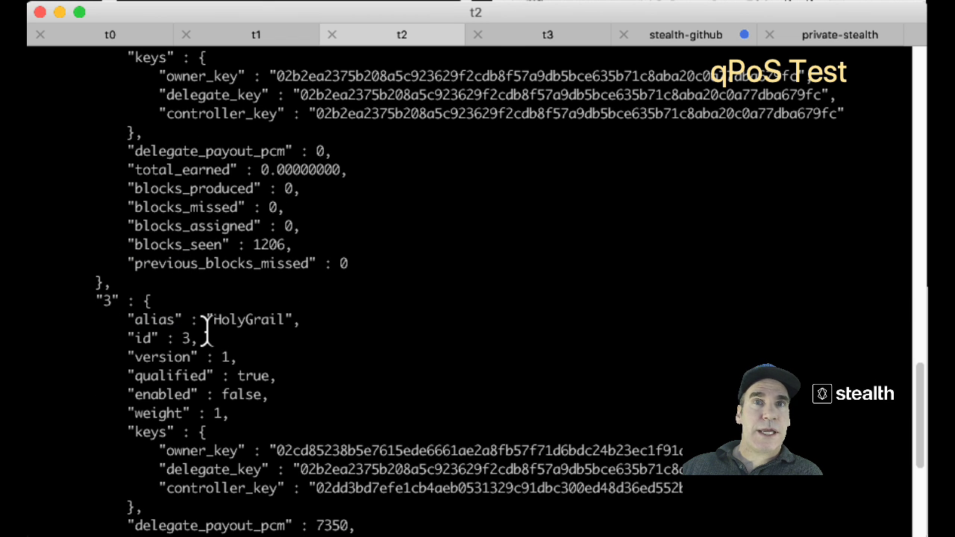
{"action": "double_click", "coordinate": [264, 321]}
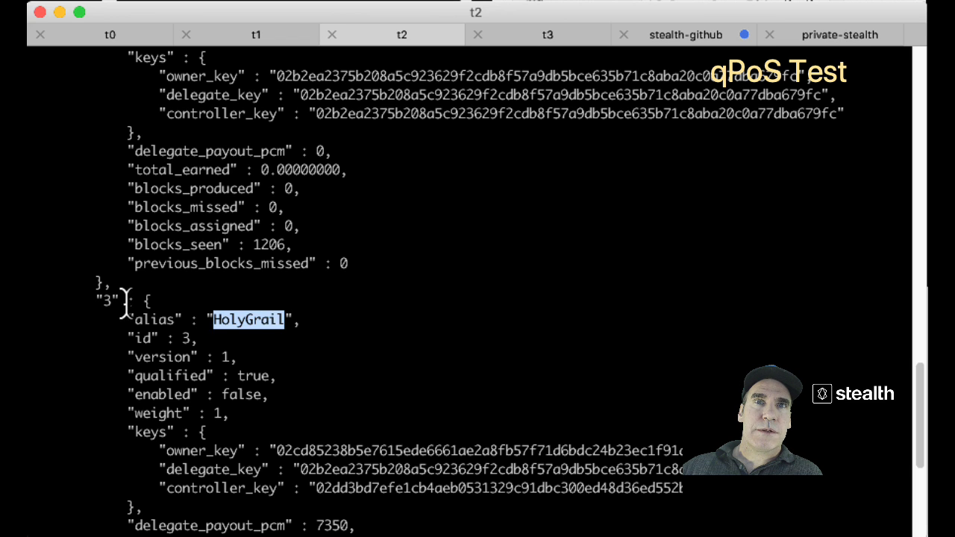
{"action": "left_click_drag", "start_coordinate": [127, 300], "coordinate": [102, 309]}
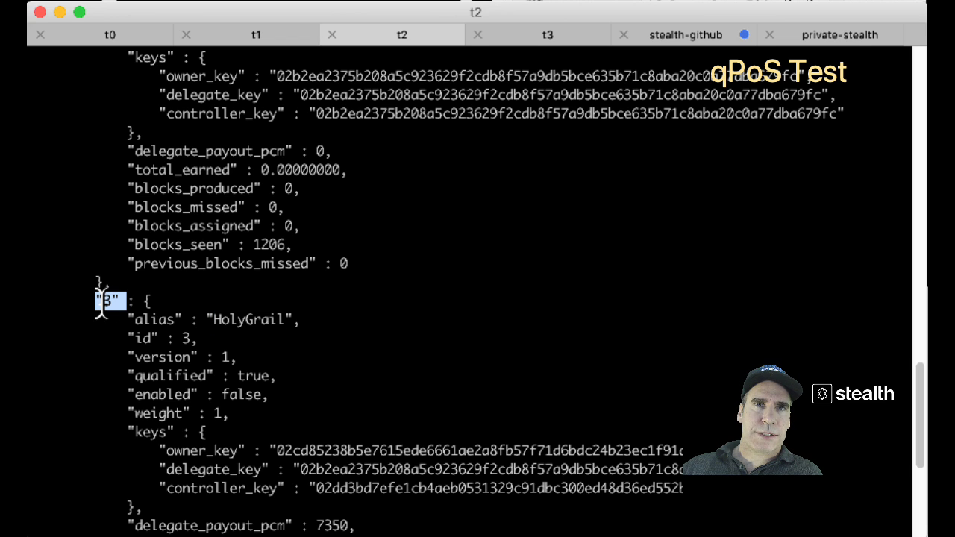
{"action": "double_click", "coordinate": [251, 395]}
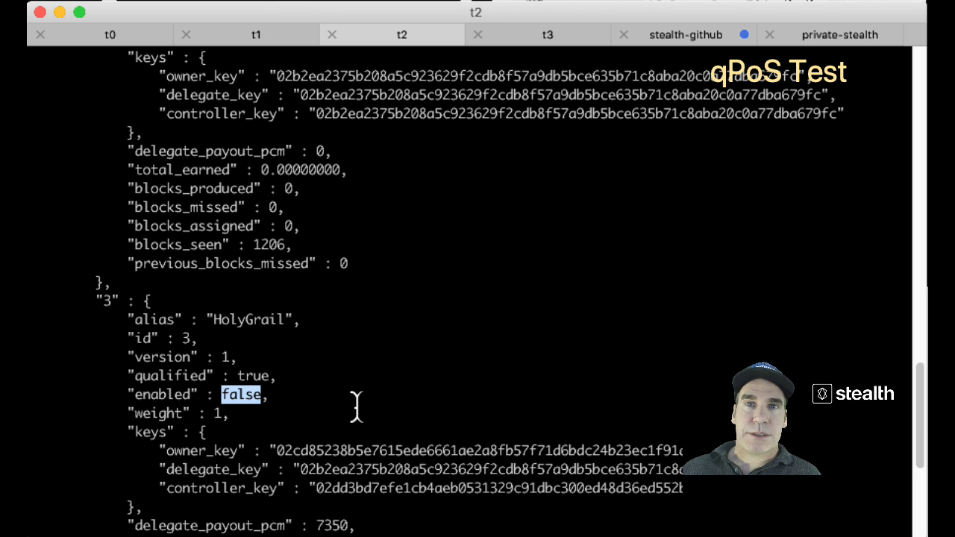
{"action": "scroll", "coordinate": [365, 324], "scroll_direction": "up", "scroll_amount": 5}
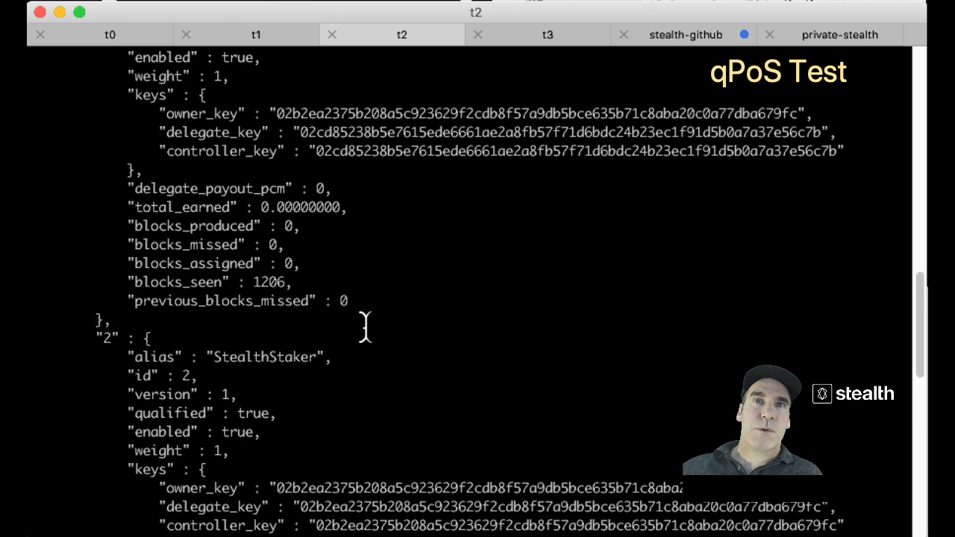
{"action": "scroll", "coordinate": [365, 324], "scroll_direction": "up", "scroll_amount": 5}
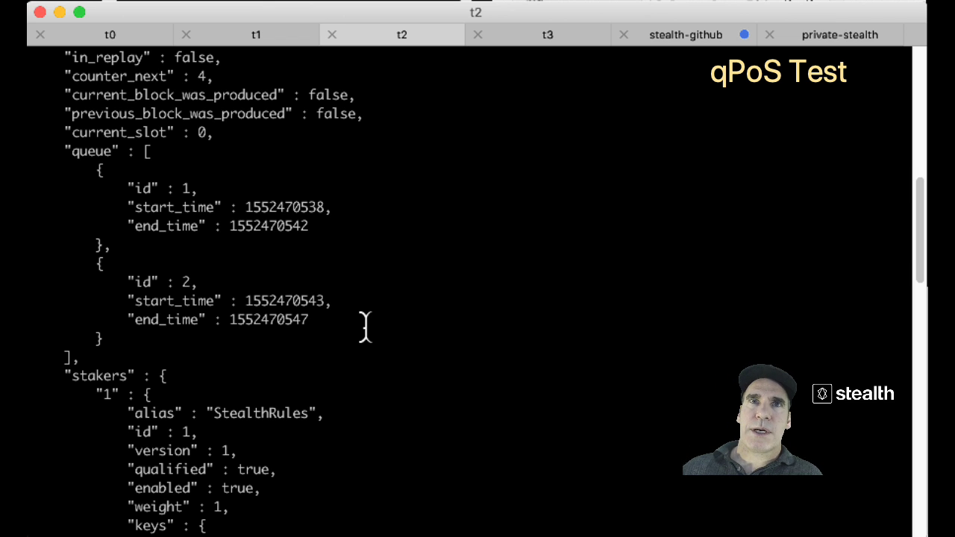
{"action": "left_click_drag", "start_coordinate": [335, 343], "coordinate": [29, 150]}
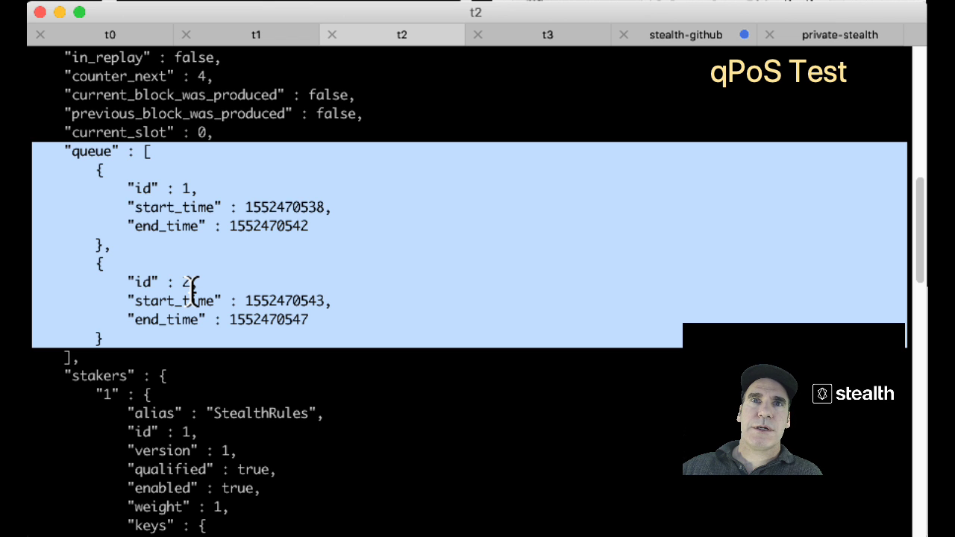
{"action": "scroll", "coordinate": [193, 287], "scroll_direction": "up", "scroll_amount": 4}
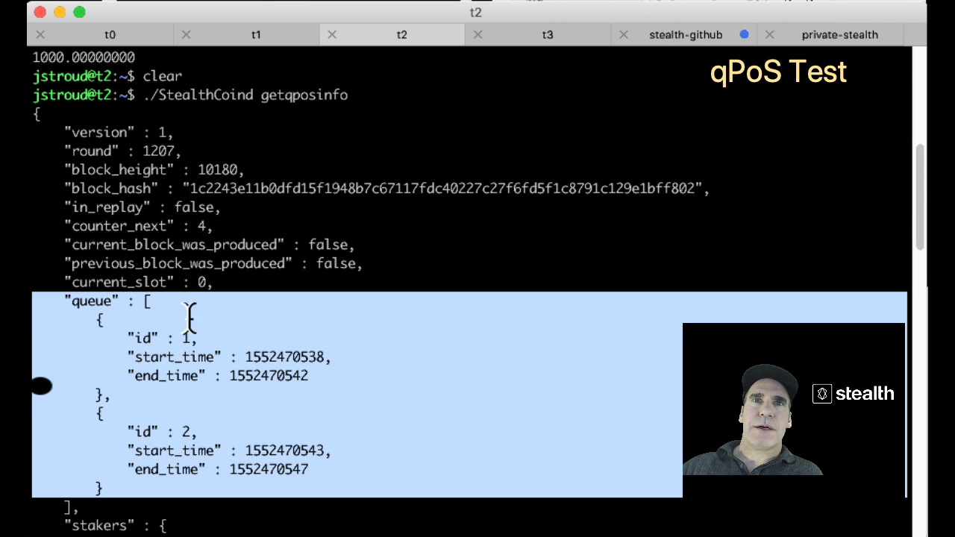
{"action": "double_click", "coordinate": [166, 150]}
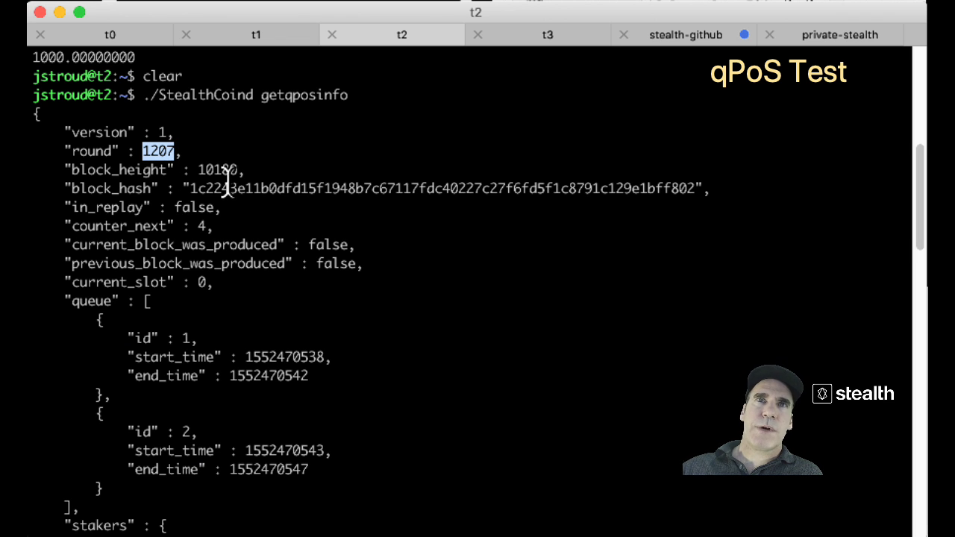
{"action": "double_click", "coordinate": [223, 170]}
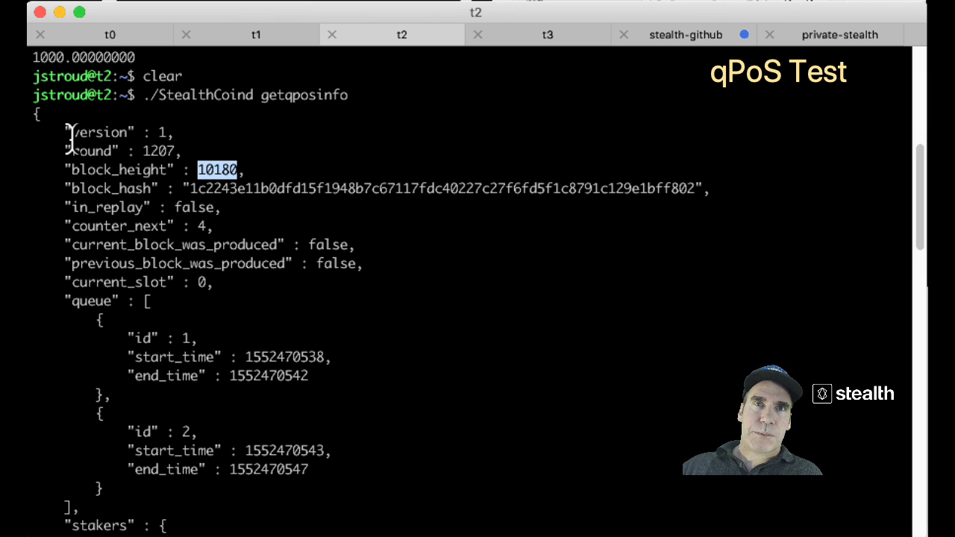
{"action": "left_click_drag", "start_coordinate": [65, 132], "coordinate": [269, 188]}
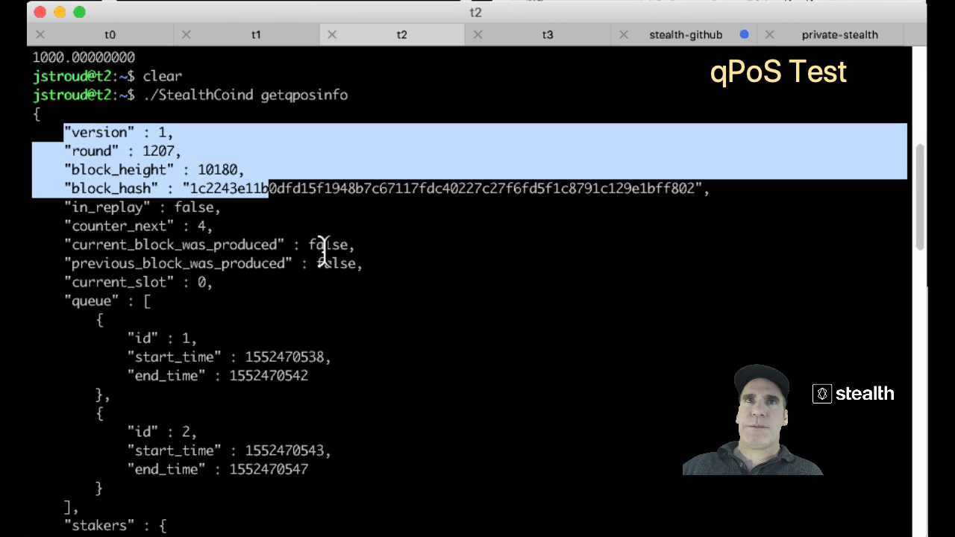
{"action": "double_click", "coordinate": [216, 170]}
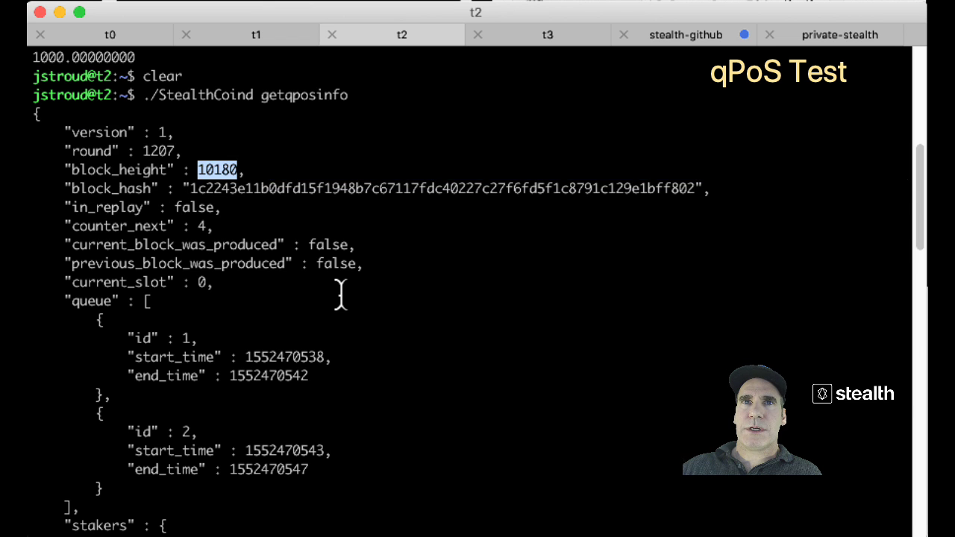
{"action": "scroll", "coordinate": [340, 294], "scroll_direction": "down", "scroll_amount": 10}
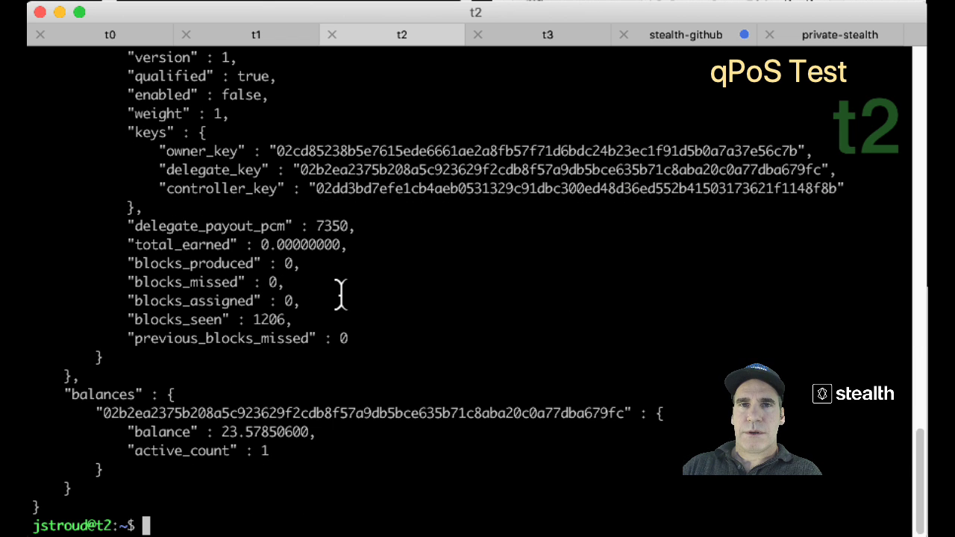
Echo the earlier height 10180, then run getblockcount on t2, which reports 10189.
{"action": "type", "text": "echo 10180"}
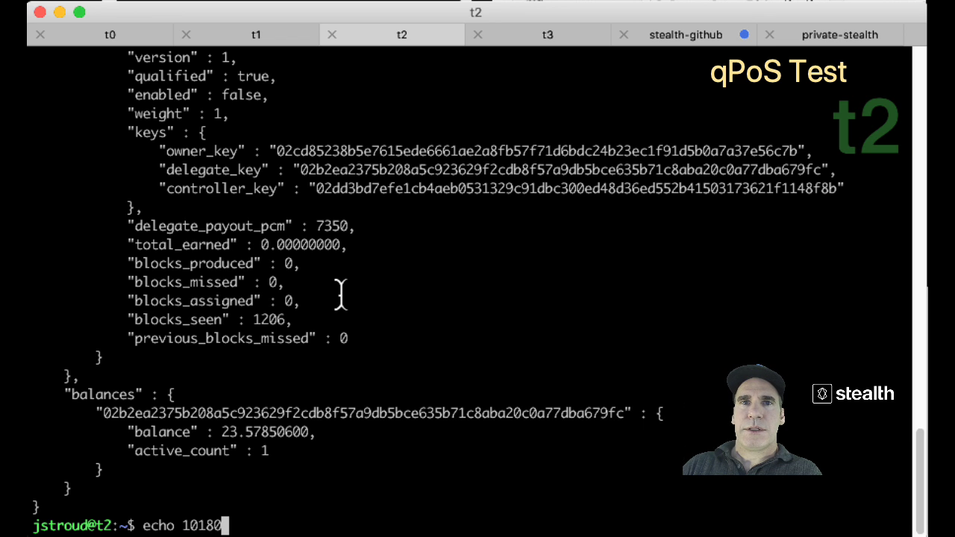
{"action": "key", "text": "Return"}
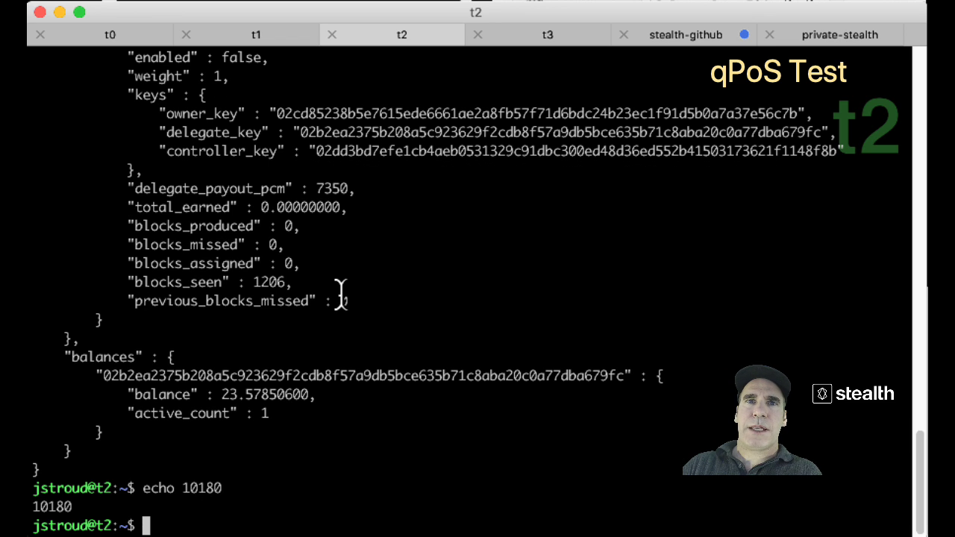
{"action": "type", "text": "./StealthCoind getb"}
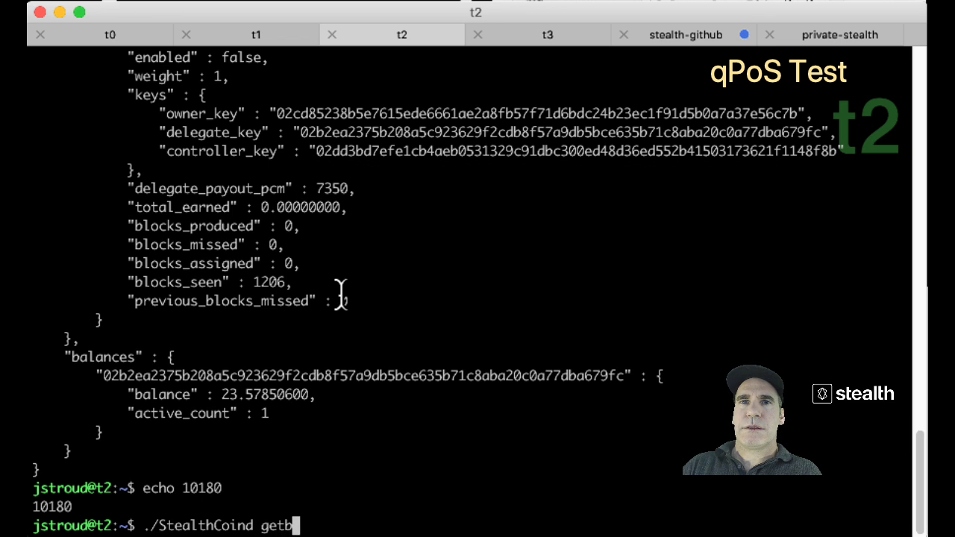
{"action": "type", "text": "lockcount"}
{"action": "key", "text": "Return"}
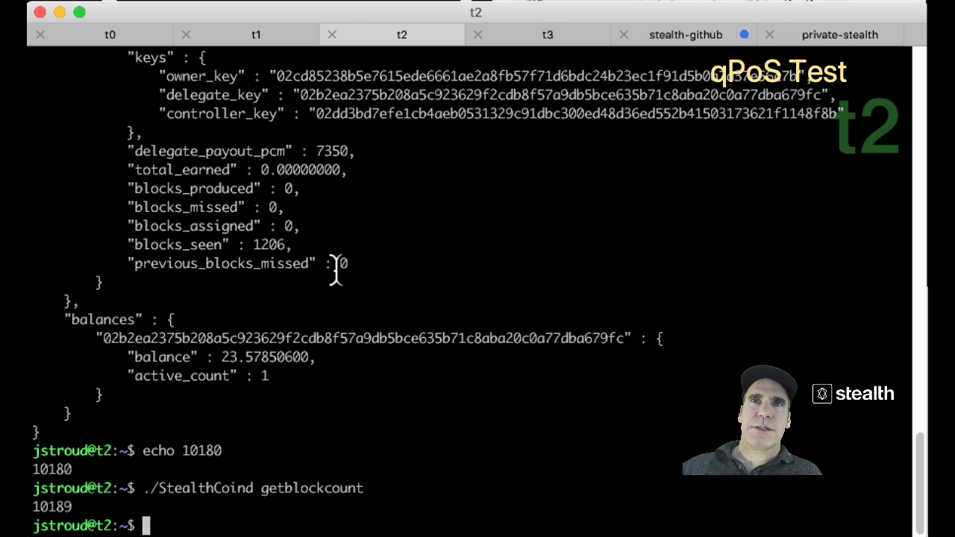
{"action": "scroll", "coordinate": [335, 262], "scroll_direction": "up", "scroll_amount": 5}
{"action": "scroll", "coordinate": [335, 271], "scroll_direction": "down", "scroll_amount": 5}
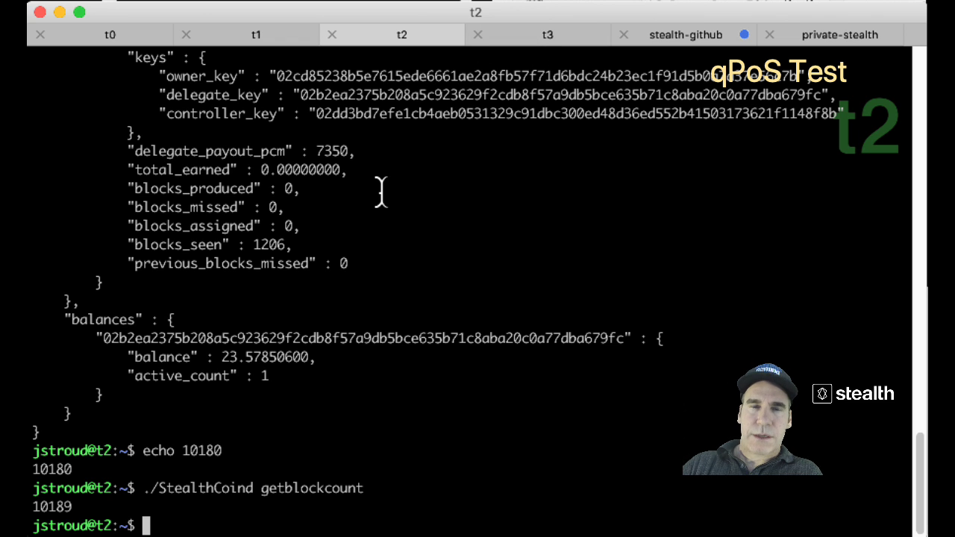
Run ./StealthCoind getbalance on t2, showing 2000 coins.
{"action": "type", "text": "./S"}
{"action": "key", "text": "Tab"}
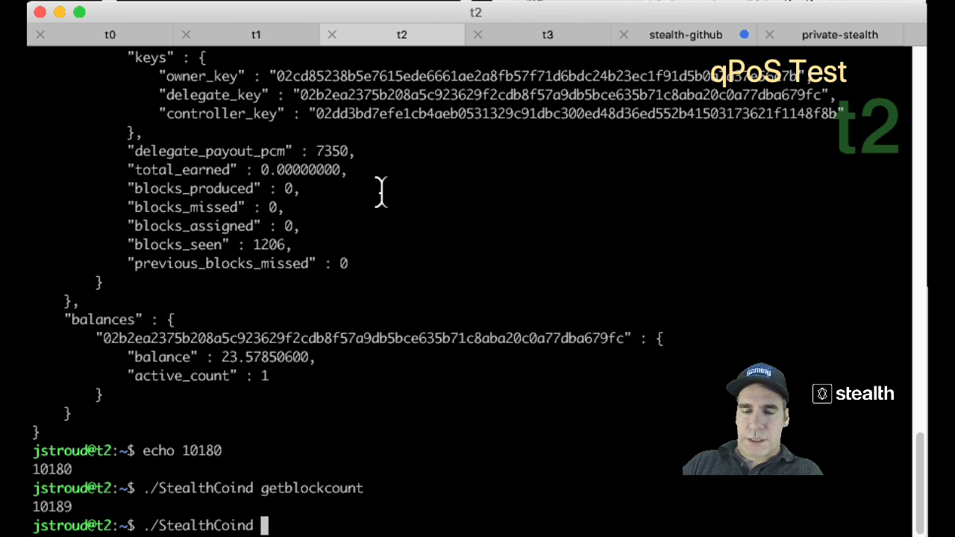
{"action": "type", "text": "get"}
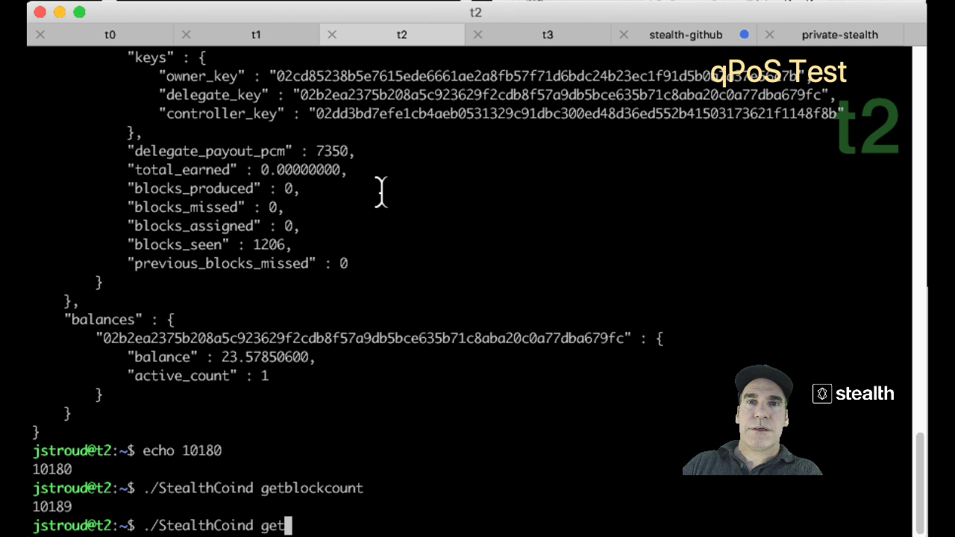
{"action": "type", "text": "balance"}
{"action": "key", "text": "Return"}
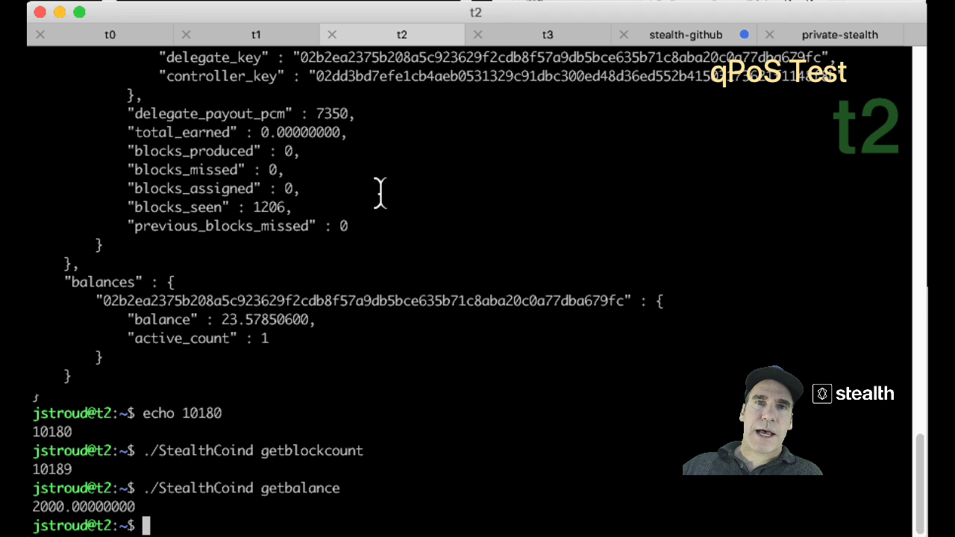
Run listtransactions and review the receive entries, ending with a 1000-coin receive.
{"action": "type", "text": "./S"}
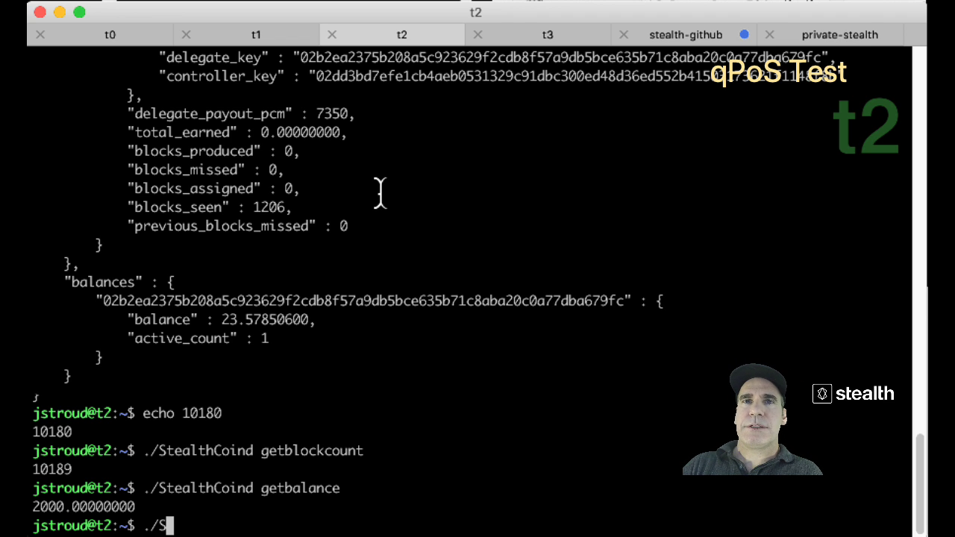
{"action": "key", "text": "Tab"}
{"action": "type", "text": "listtrn"}
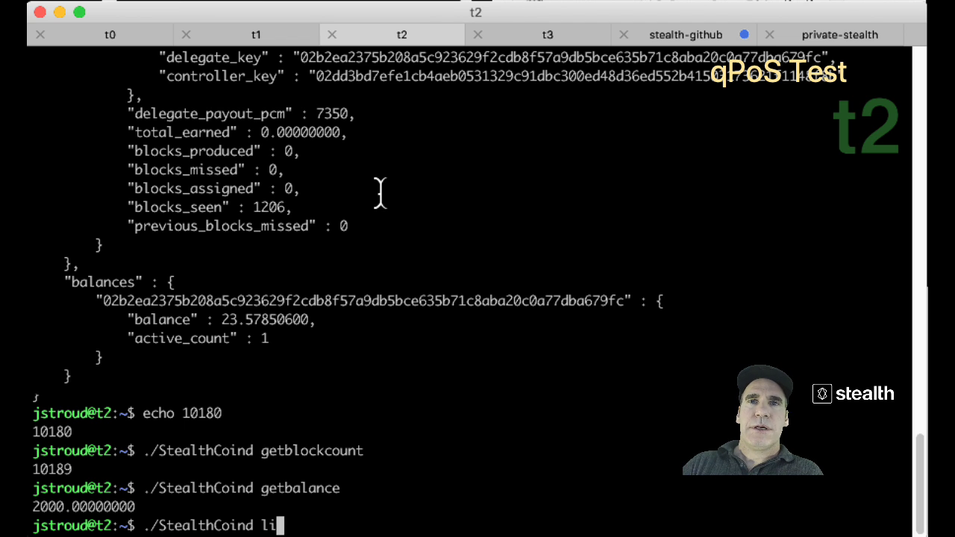
{"action": "key", "text": "BackSpace"}
{"action": "key", "text": "BackSpace"}
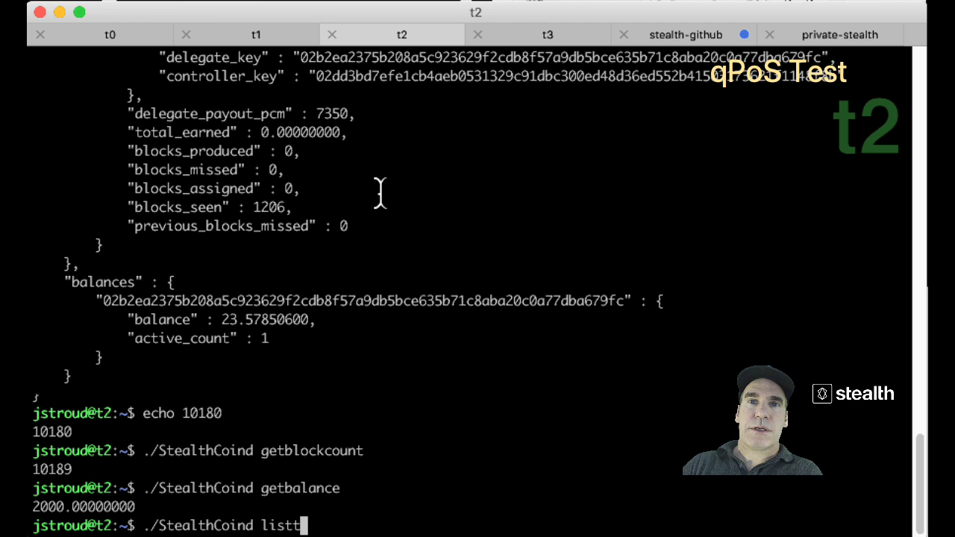
{"action": "type", "text": "ransactions"}
{"action": "key", "text": "Return"}
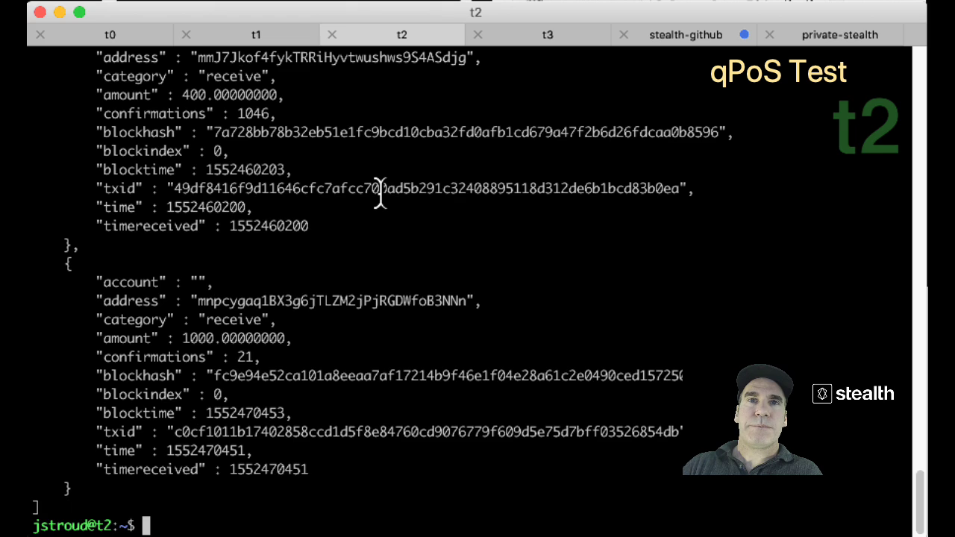
{"action": "scroll", "coordinate": [422, 221], "scroll_direction": "up", "scroll_amount": 10}
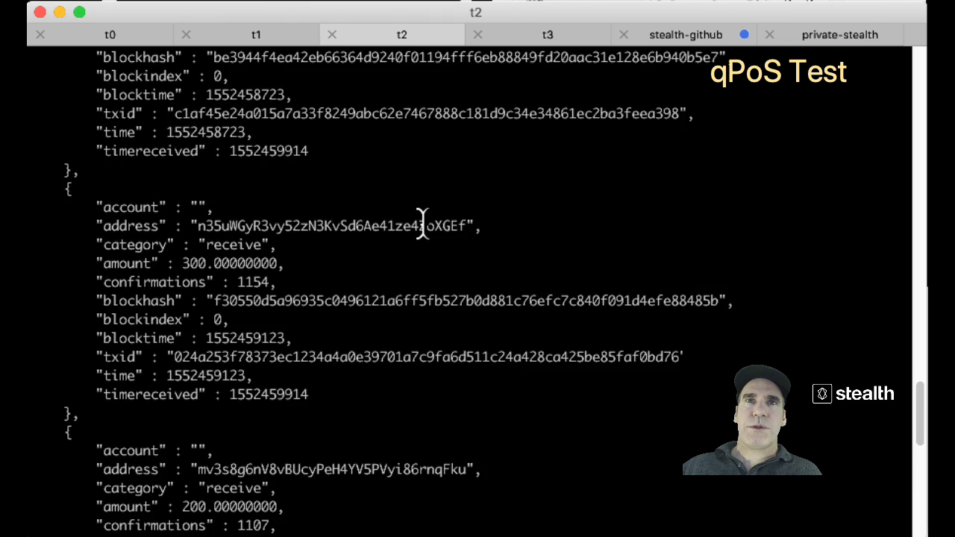
{"action": "scroll", "coordinate": [423, 222], "scroll_direction": "up", "scroll_amount": 10}
{"action": "scroll", "coordinate": [422, 222], "scroll_direction": "down", "scroll_amount": 6}
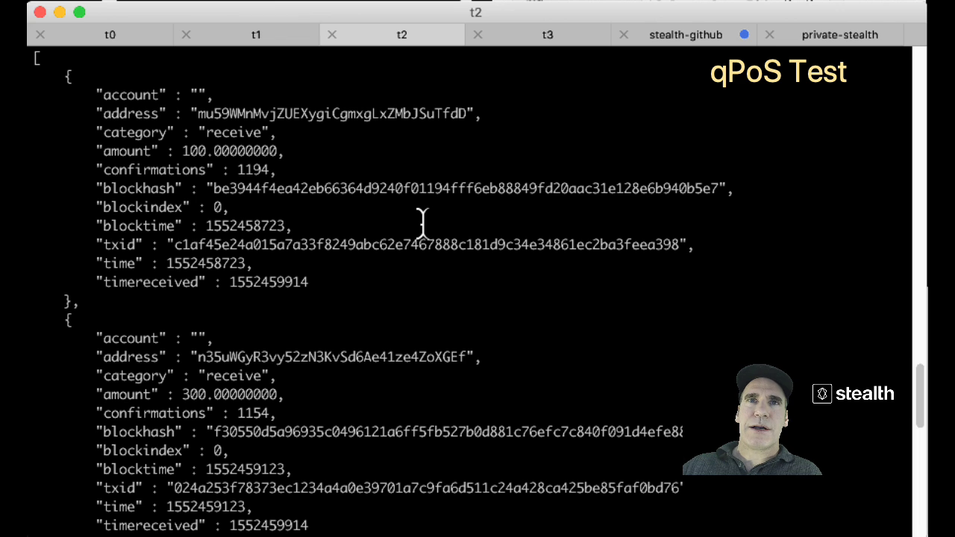
{"action": "scroll", "coordinate": [422, 222], "scroll_direction": "down", "scroll_amount": 3}
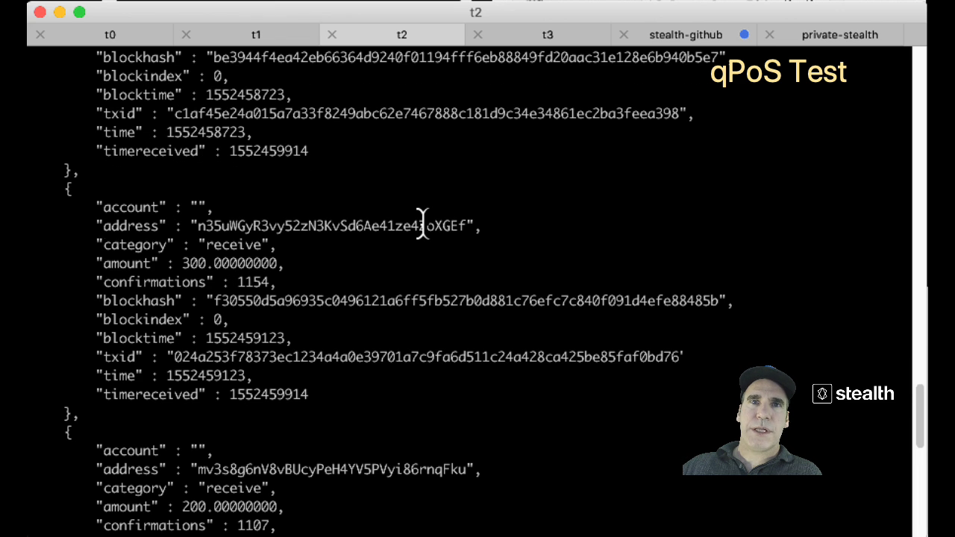
{"action": "scroll", "coordinate": [422, 221], "scroll_direction": "down", "scroll_amount": 3}
{"action": "scroll", "coordinate": [422, 221], "scroll_direction": "down", "scroll_amount": 9}
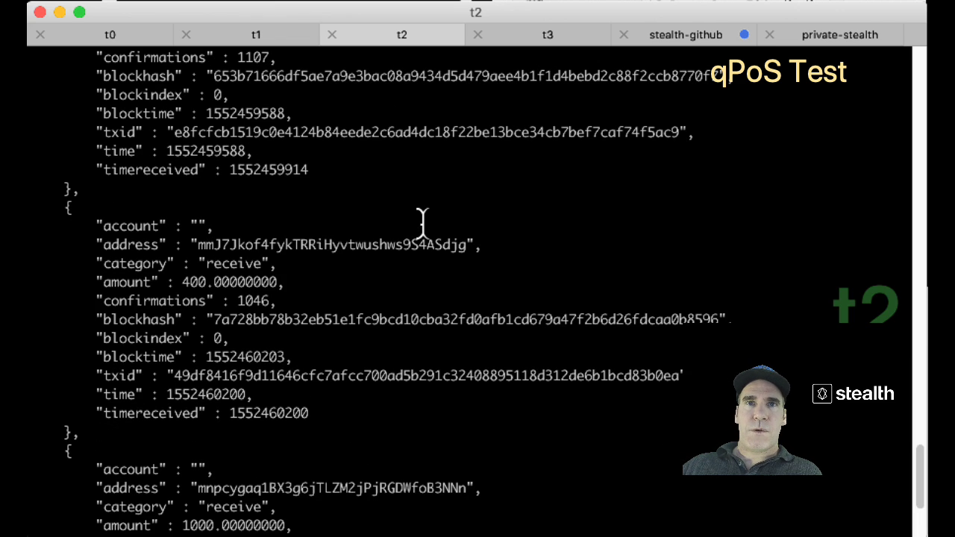
{"action": "scroll", "coordinate": [422, 221], "scroll_direction": "down", "scroll_amount": 5}
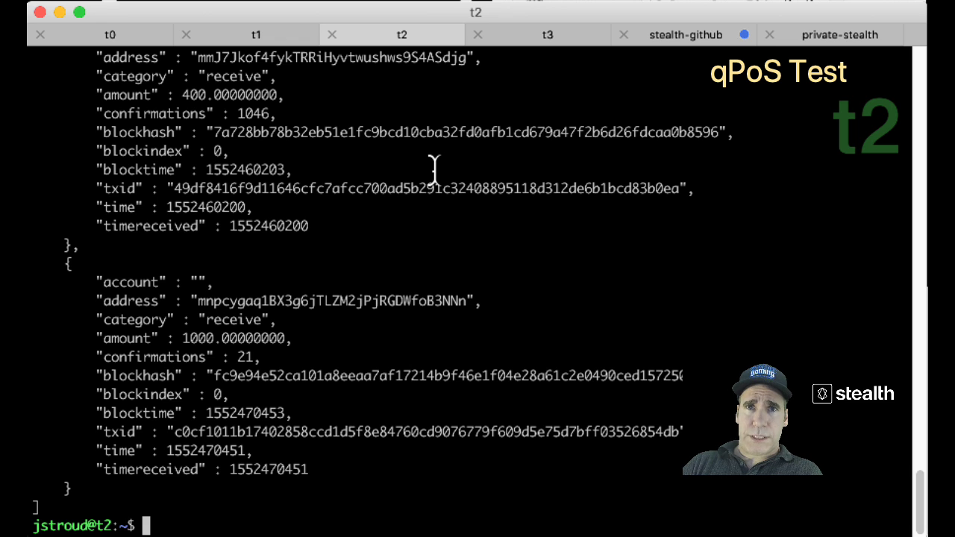
{"action": "type", "text": "./"}
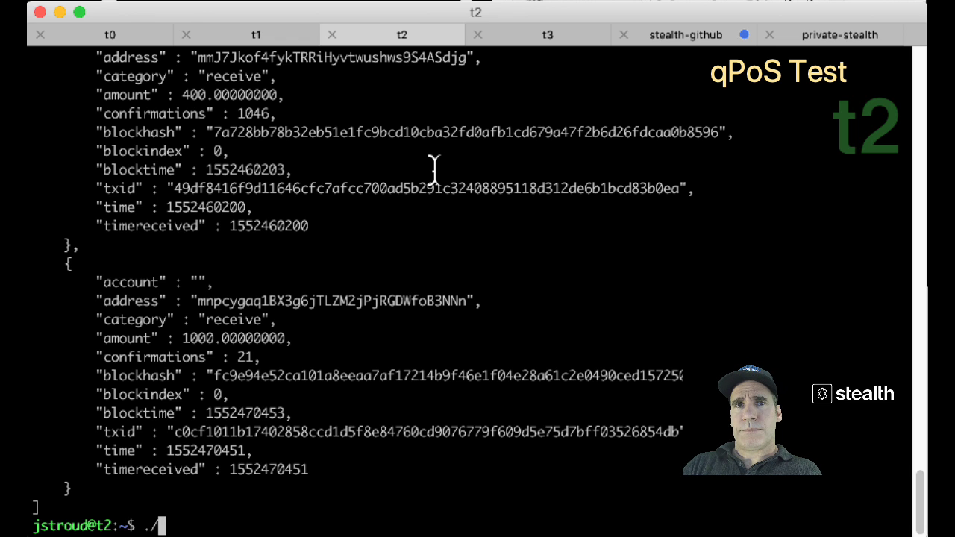
{"action": "type", "text": "StealthCoind getne"}
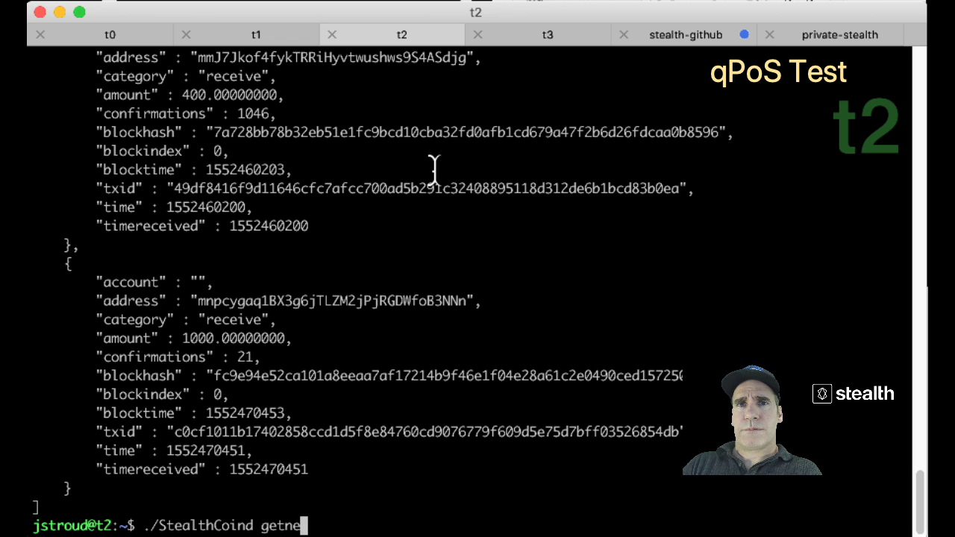
{"action": "type", "text": "waddress"}
Generate a new t2 address and run listunspent 1 99999 for it.
{"action": "key", "text": "Return"}
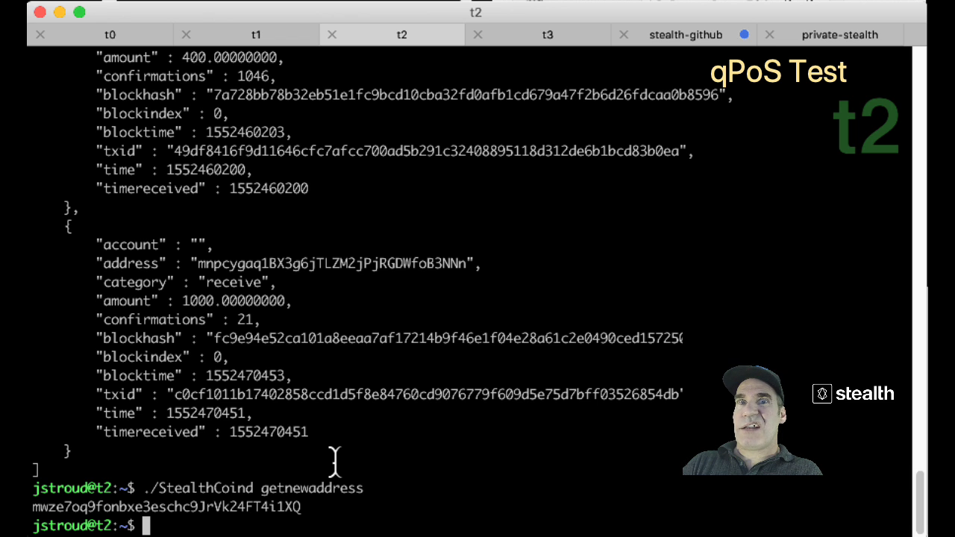
{"action": "type", "text": "./ST"}
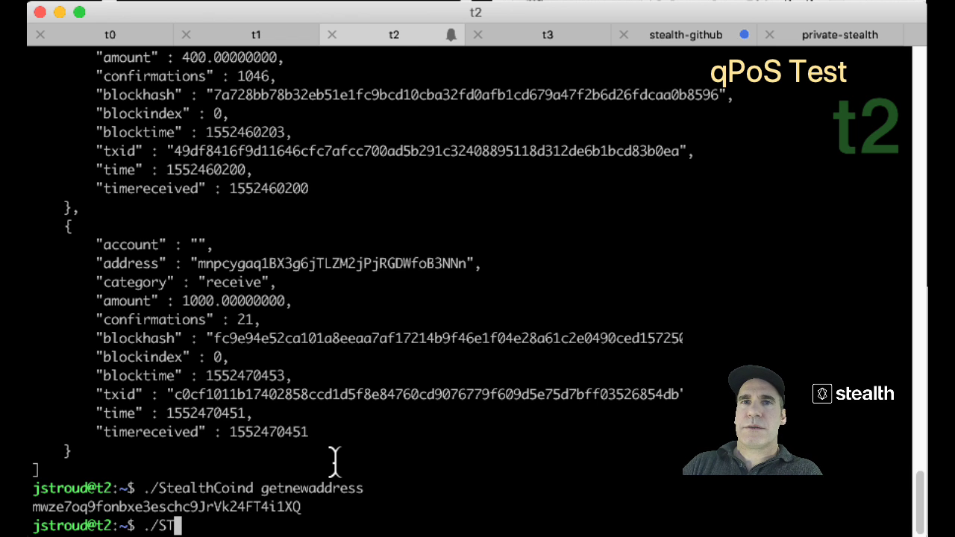
{"action": "key", "text": "Tab"}
{"action": "type", "text": "listunspe"}
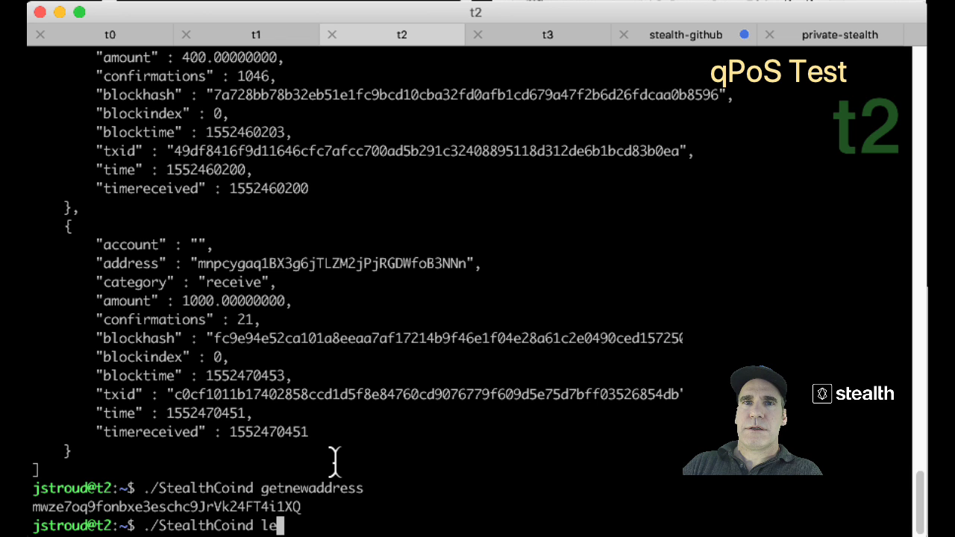
{"action": "type", "text": "nt "}
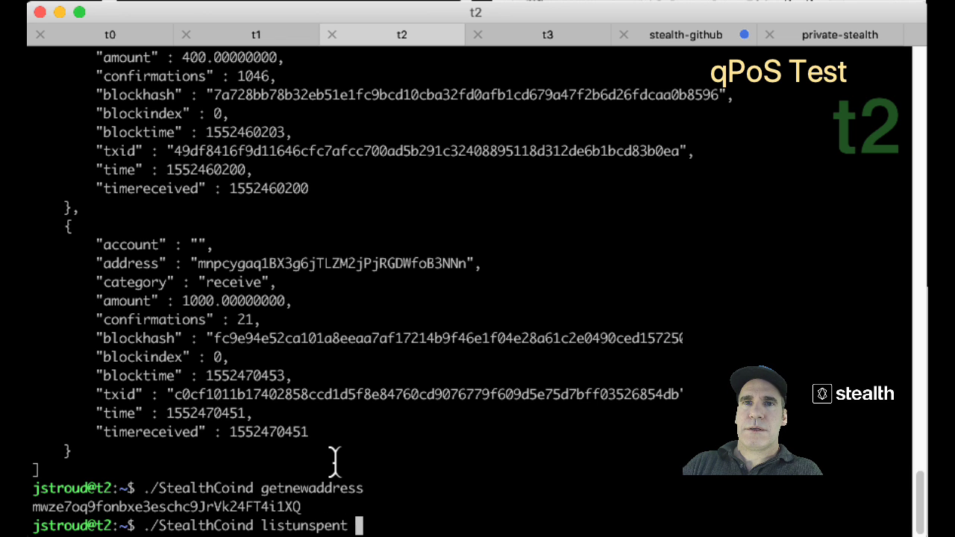
{"action": "type", "text": "1 99999"}
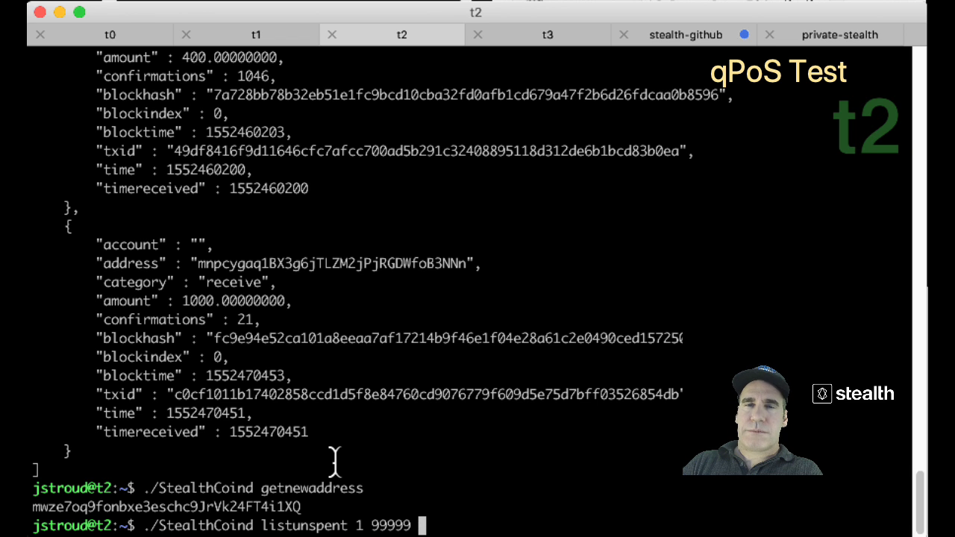
{"action": "type", "text": " '"}
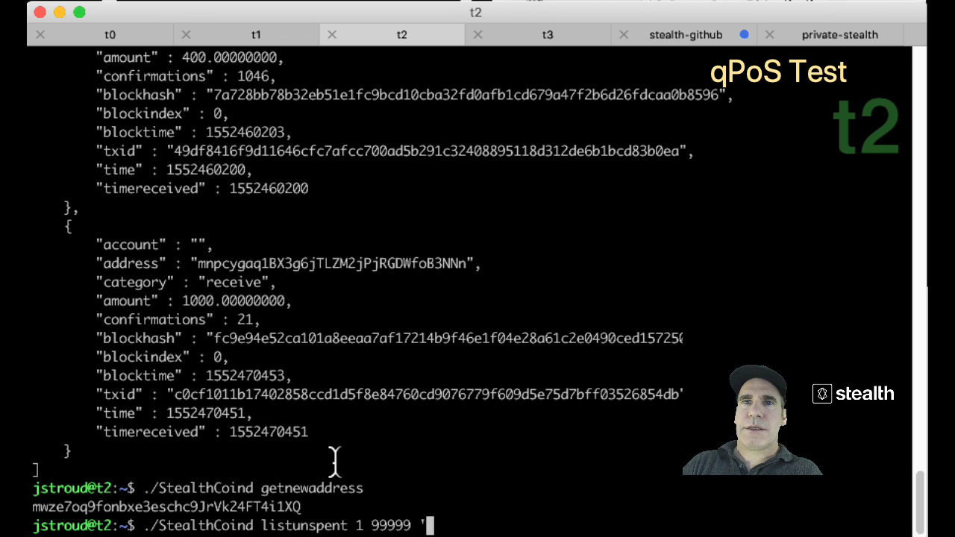
{"action": "type", "text": "[\"10180"}
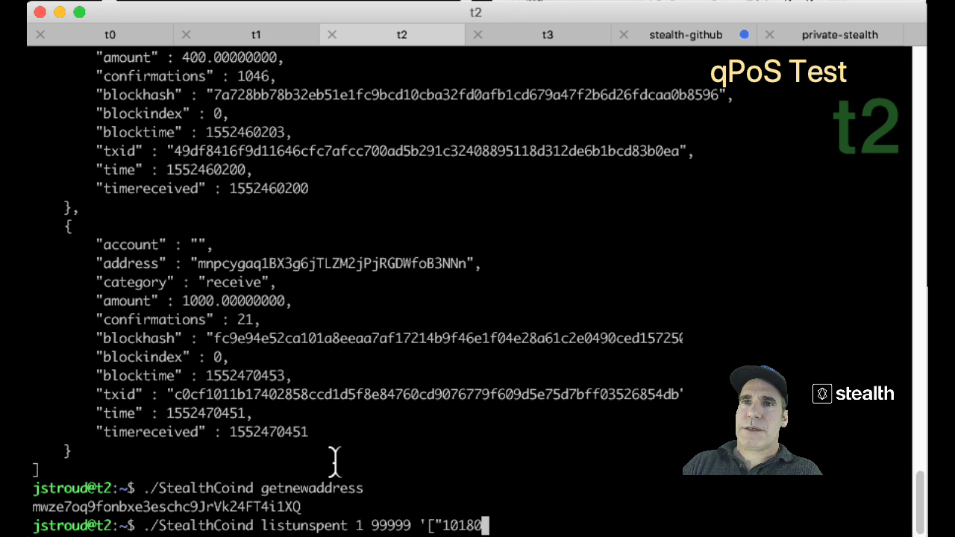
{"action": "key", "text": "BackSpace"}
{"action": "key", "text": "BackSpace"}
{"action": "key", "text": "BackSpace"}
{"action": "key", "text": "BackSpace"}
{"action": "key", "text": "BackSpace"}
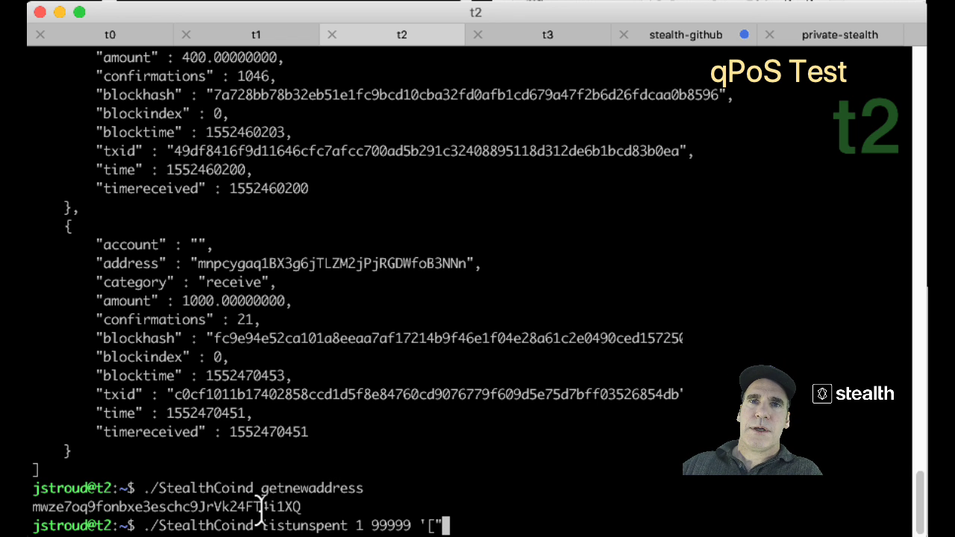
{"action": "double_click", "coordinate": [261, 506]}
{"action": "type", "text": "mwze7oq9fonbxe3eschc9JrVk24FT4i1XQ"}
{"action": "type", "text": "\""}
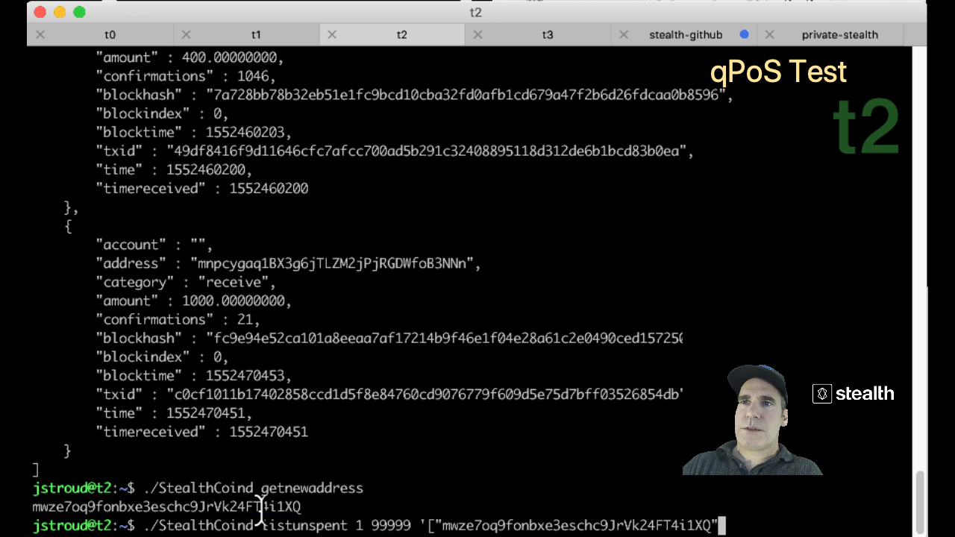
{"action": "type", "text": "]'"}
{"action": "key", "text": "Return"}
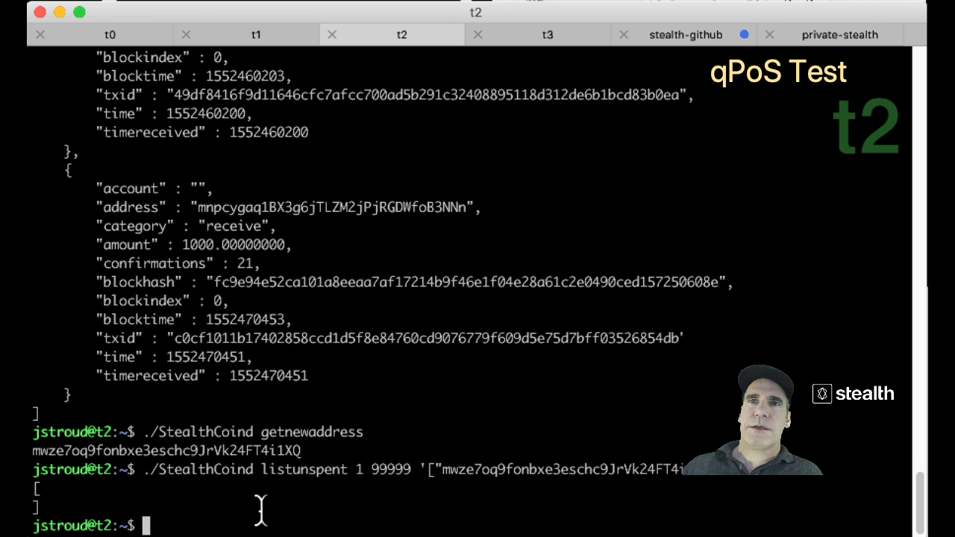
Highlight the empty unspent-coins result, then clear the selection.
{"action": "left_click_drag", "start_coordinate": [60, 511], "coordinate": [334, 486]}
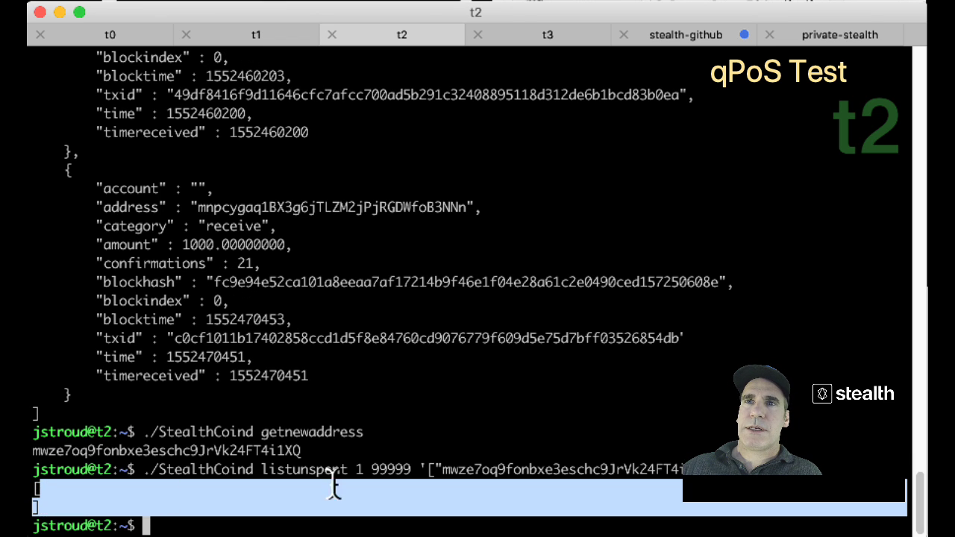
{"action": "left_click", "coordinate": [403, 490]}
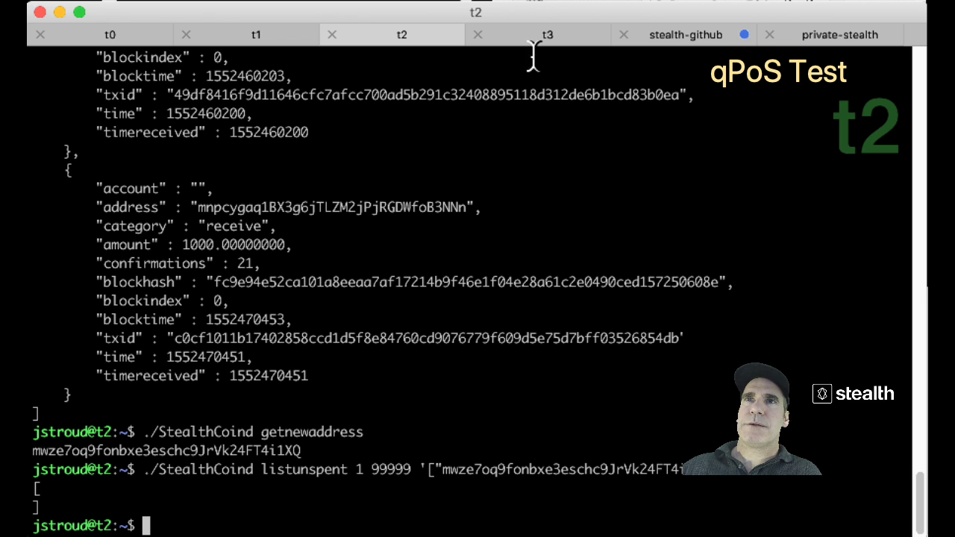
{"action": "left_click", "coordinate": [536, 32]}
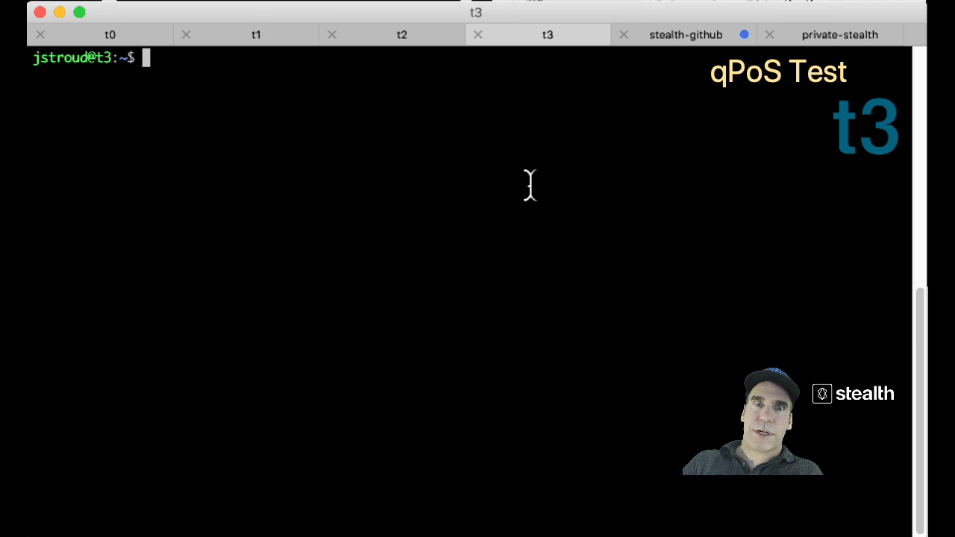
On t3, run ./StealthCoind sendtoaddress without arguments to display its usage.
{"action": "type", "text": "./StealthCoind"}
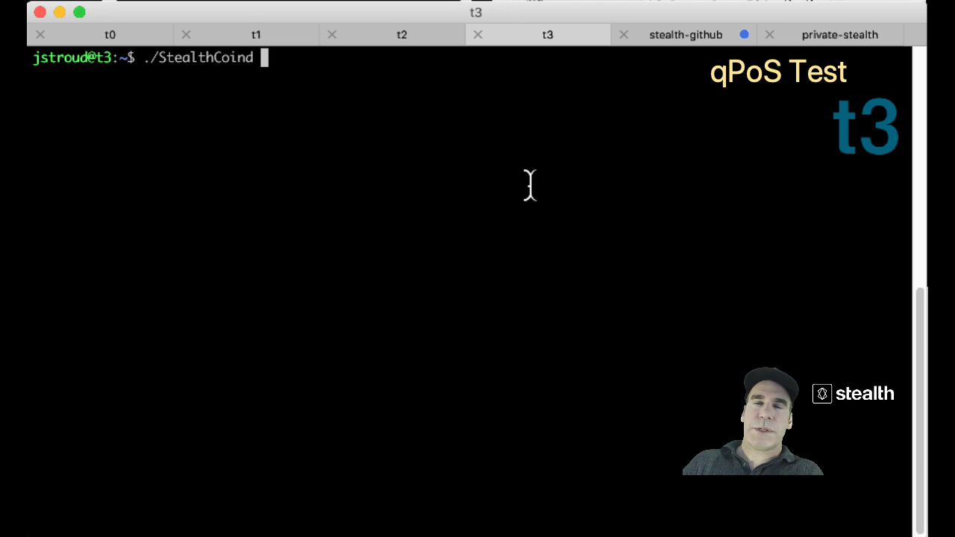
{"action": "type", "text": "send"}
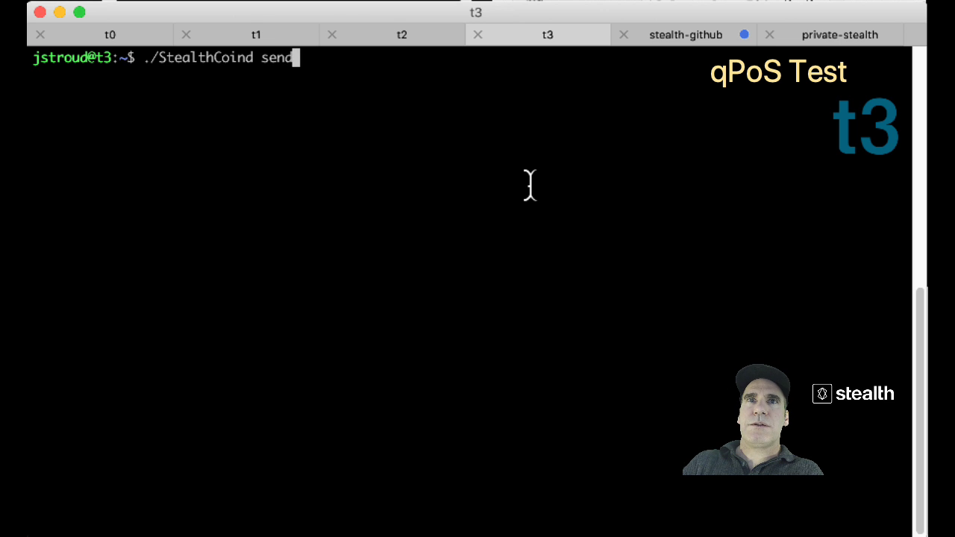
{"action": "type", "text": "toaddress"}
{"action": "key", "text": "Return"}
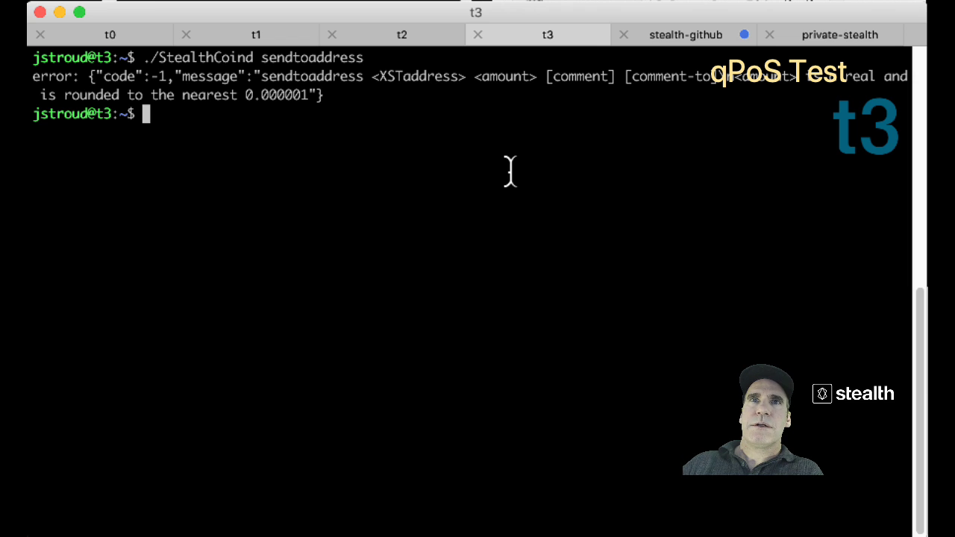
{"action": "key", "text": "Return"}
Copy t2's new address and send it 10 coins from t3, which is rejected.
{"action": "left_click", "coordinate": [418, 29]}
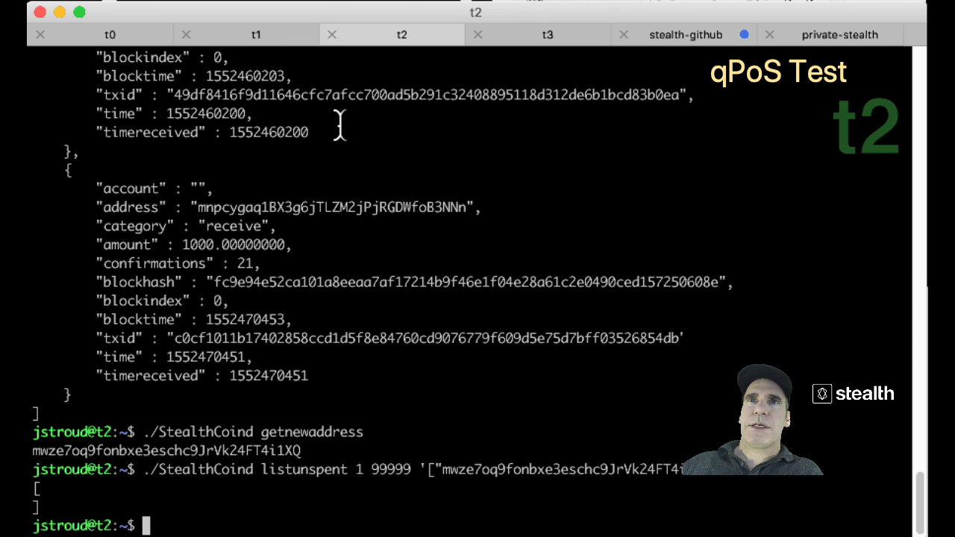
{"action": "double_click", "coordinate": [493, 457]}
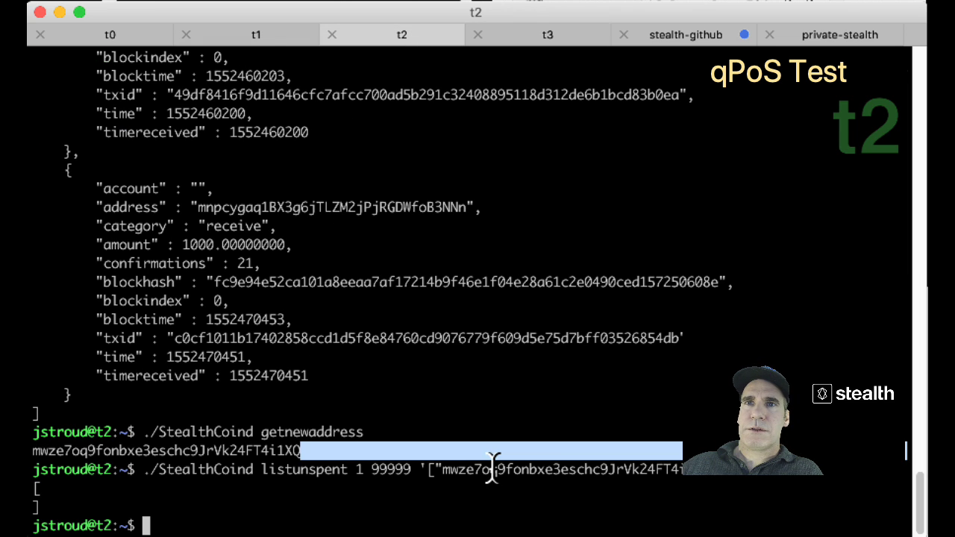
{"action": "double_click", "coordinate": [492, 470]}
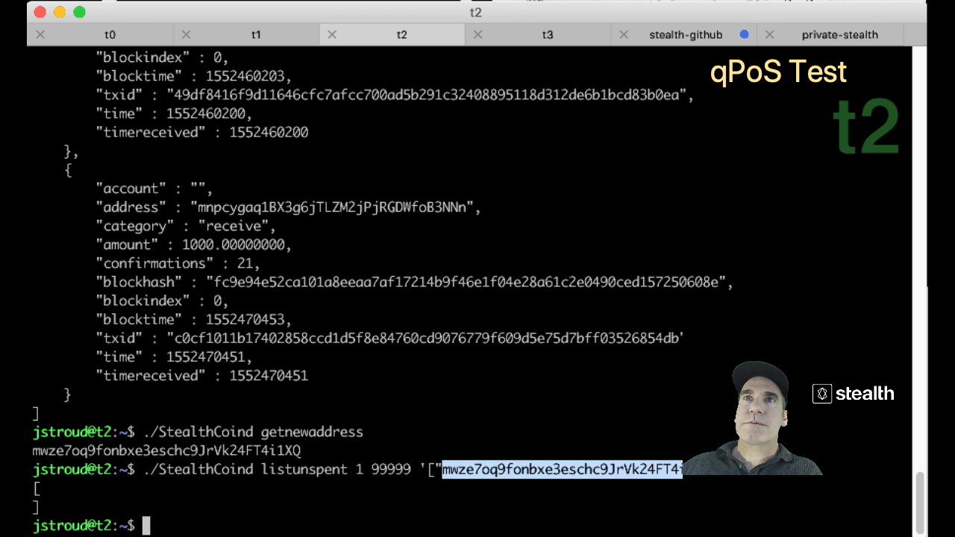
{"action": "left_click", "coordinate": [546, 38]}
{"action": "type", "text": "./St"}
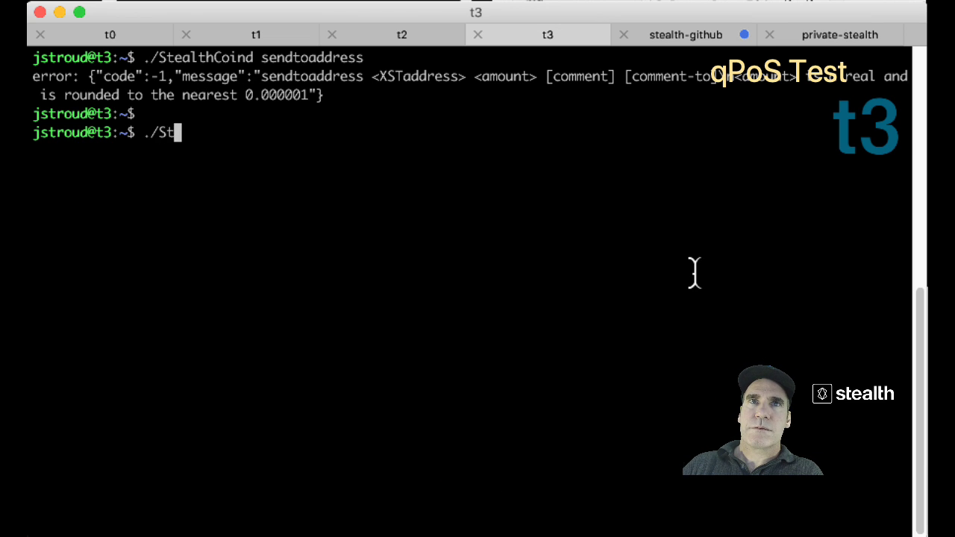
{"action": "key", "text": "Tab"}
{"action": "type", "text": "sendtoaddress"}
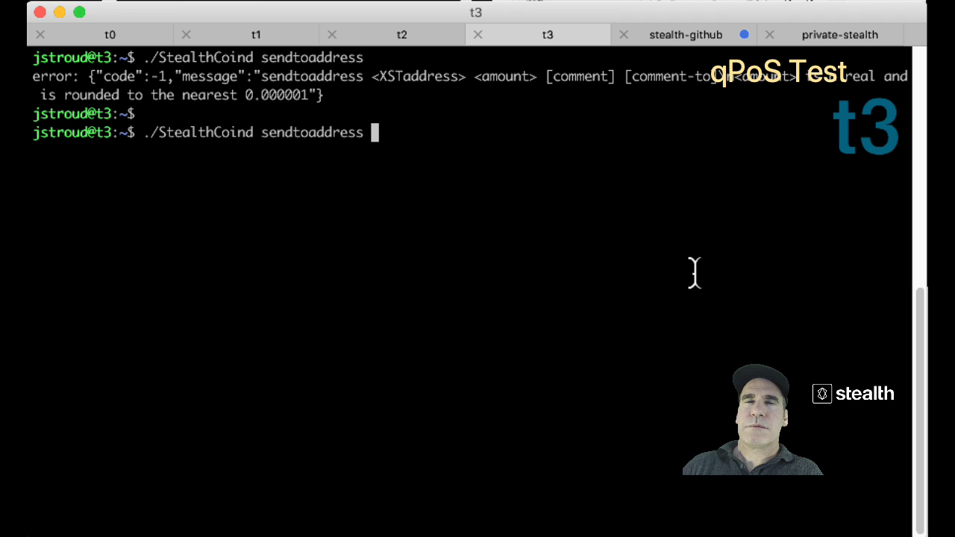
{"action": "type", "text": "mwze7oq9fonbxe3eschc9JrVk24FT4i1XQ"}
{"action": "type", "text": "10"}
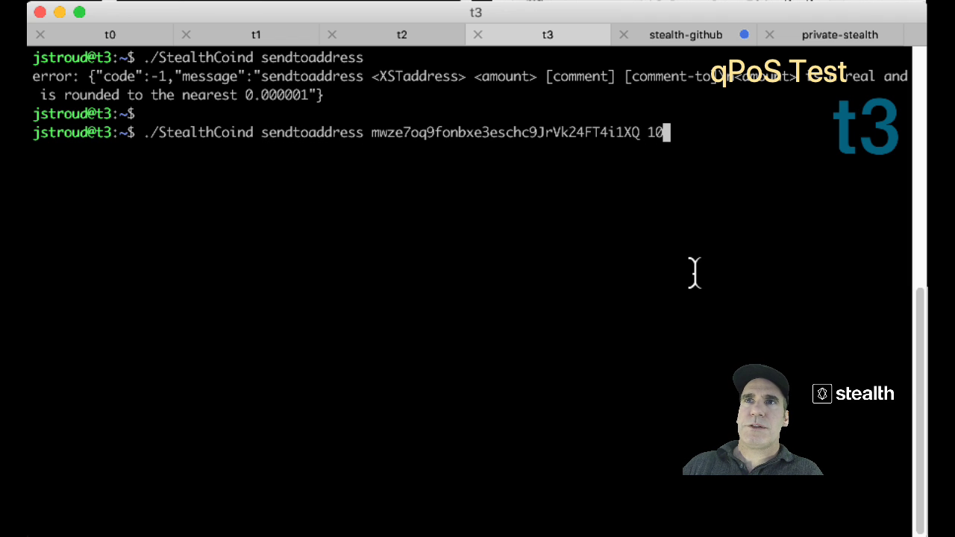
{"action": "key", "text": "Return"}
Resend with amount 100, returning a transaction hash.
{"action": "key", "text": "Up"}
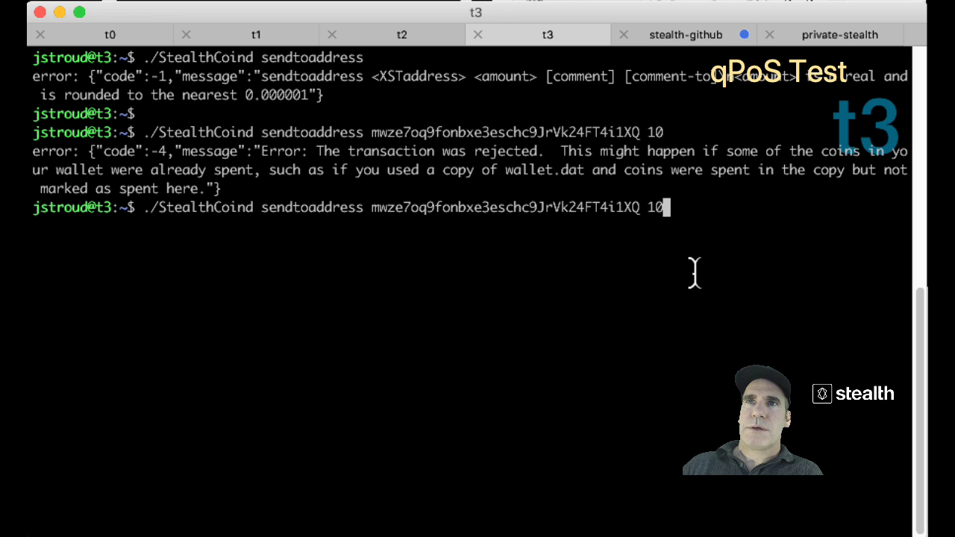
{"action": "type", "text": "0"}
{"action": "key", "text": "Return"}
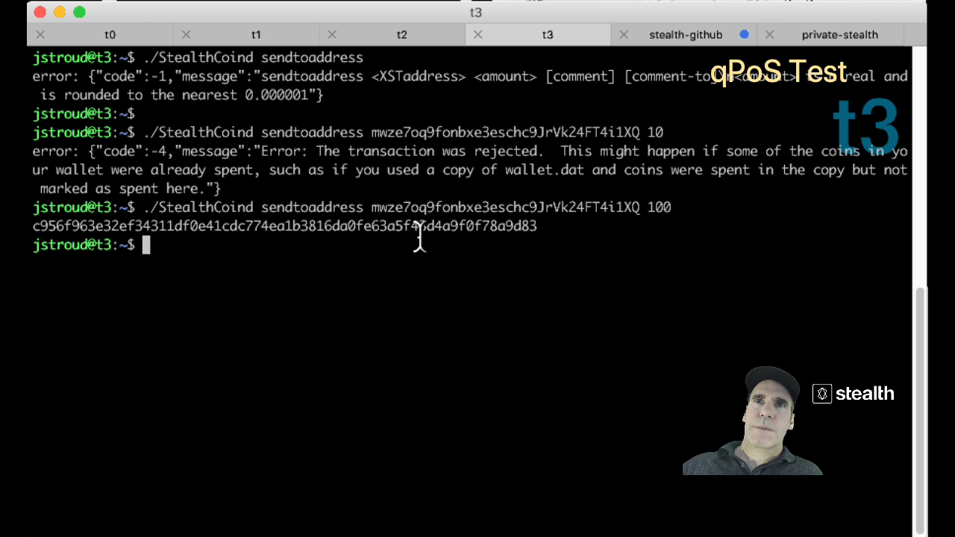
{"action": "double_click", "coordinate": [419, 233]}
{"action": "key", "text": "super+c"}
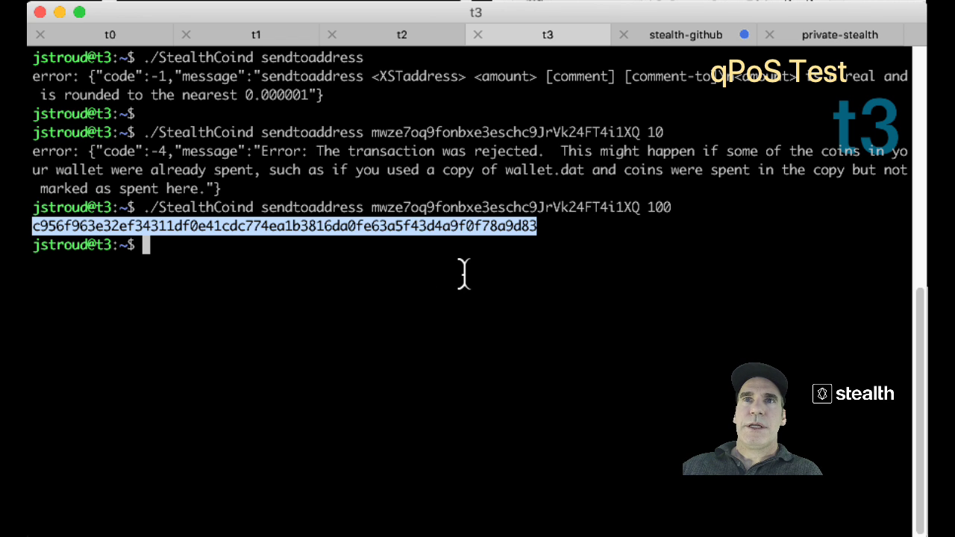
{"action": "left_click", "coordinate": [463, 273]}
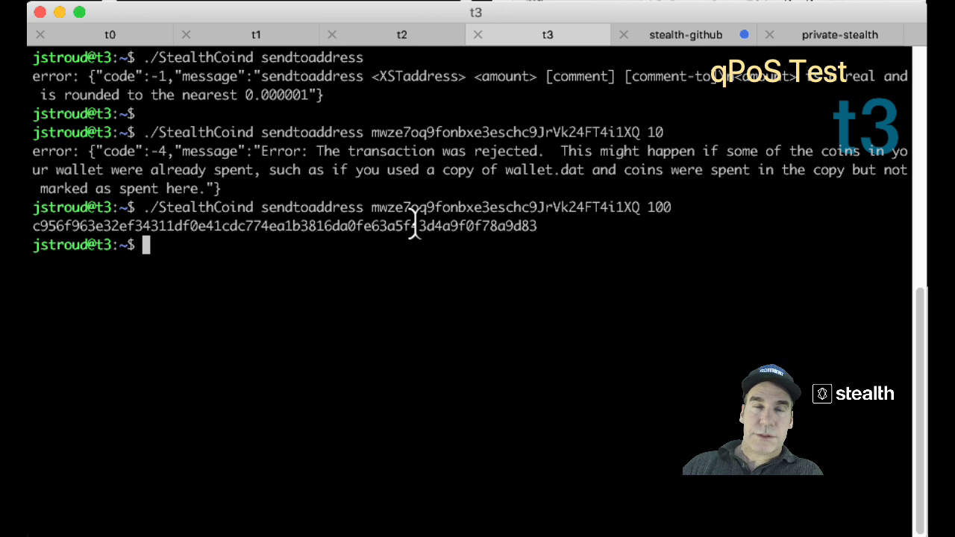
{"action": "type", "text": "./StealthCoind get"}
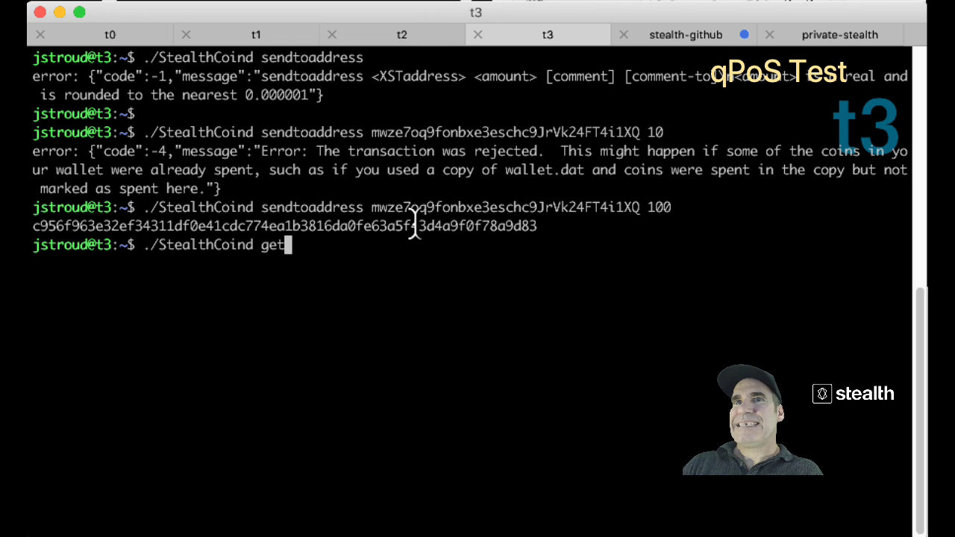
{"action": "type", "text": "transactions"}
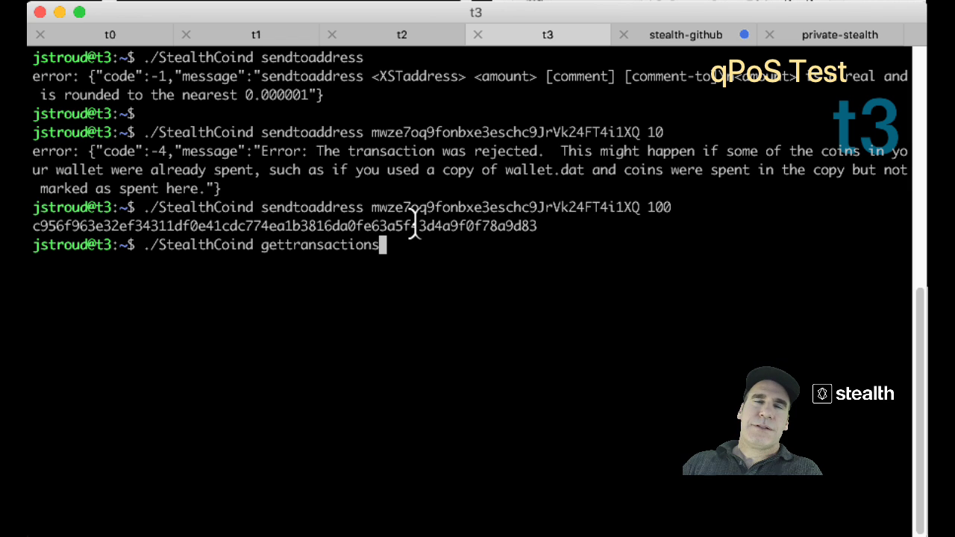
Look up the sent hash with gettransaction, showing a 0.01 fee and 2 confirmations.
{"action": "key", "text": "super+v"}
{"action": "key", "text": "Return"}
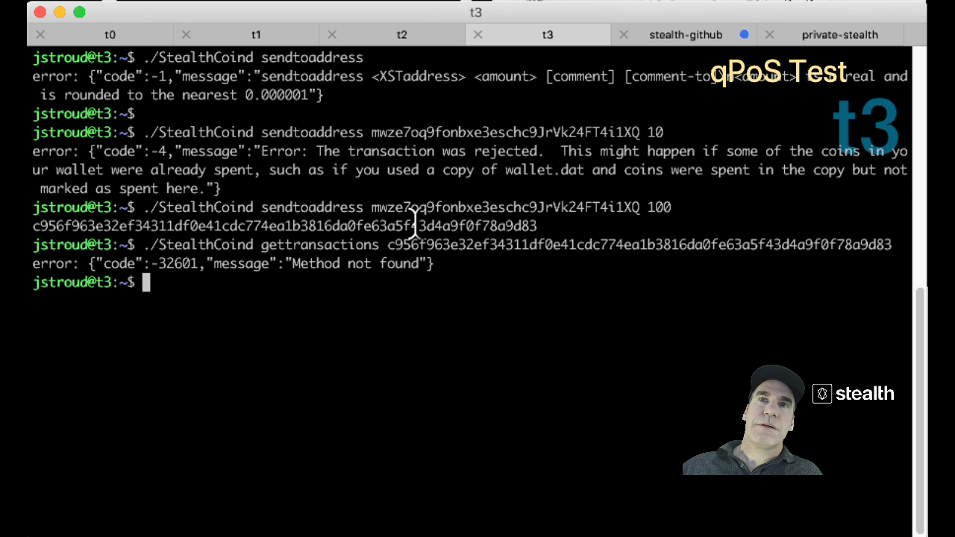
{"action": "key", "text": "Up"}
{"action": "key", "text": "Left"}
{"action": "key", "text": "Left"}
{"action": "key", "text": "Left"}
{"action": "key", "text": "Left"}
{"action": "key", "text": "Left"}
{"action": "key", "text": "Left"}
{"action": "key", "text": "Left"}
{"action": "key", "text": "Left"}
{"action": "key", "text": "Left"}
{"action": "key", "text": "Left"}
{"action": "key", "text": "Left"}
{"action": "key", "text": "Left"}
{"action": "key", "text": "Left"}
{"action": "key", "text": "Left"}
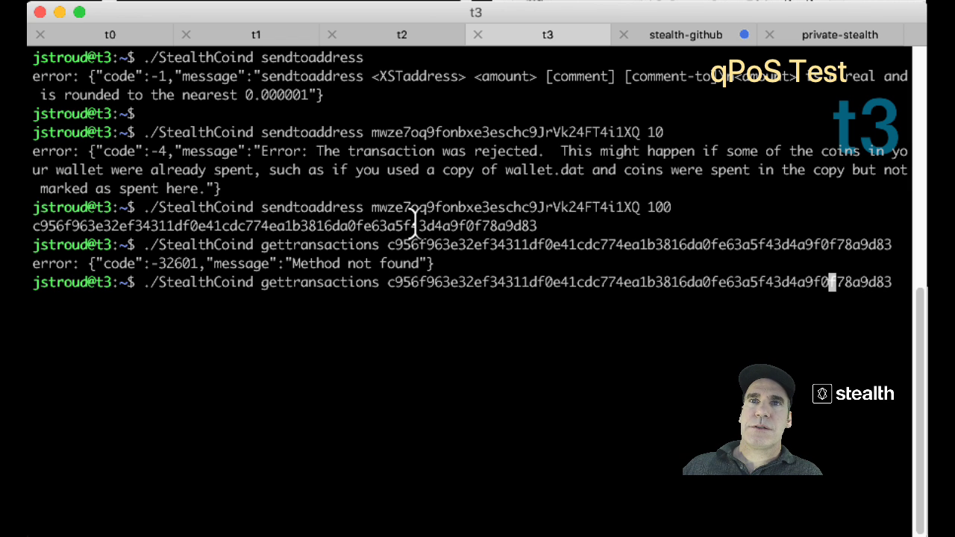
{"action": "key", "text": "Left"}
{"action": "key", "text": "Left"}
{"action": "key", "text": "Left"}
{"action": "key", "text": "Left"}
{"action": "key", "text": "Left"}
{"action": "key", "text": "Left"}
{"action": "key", "text": "Left"}
{"action": "key", "text": "Left"}
{"action": "key", "text": "Left"}
{"action": "key", "text": "Left"}
{"action": "key", "text": "Left"}
{"action": "key", "text": "Left"}
{"action": "key", "text": "Left"}
{"action": "key", "text": "Left"}
{"action": "key", "text": "Left"}
{"action": "key", "text": "Left"}
{"action": "key", "text": "Left"}
{"action": "key", "text": "Left"}
{"action": "key", "text": "Left"}
{"action": "key", "text": "Left"}
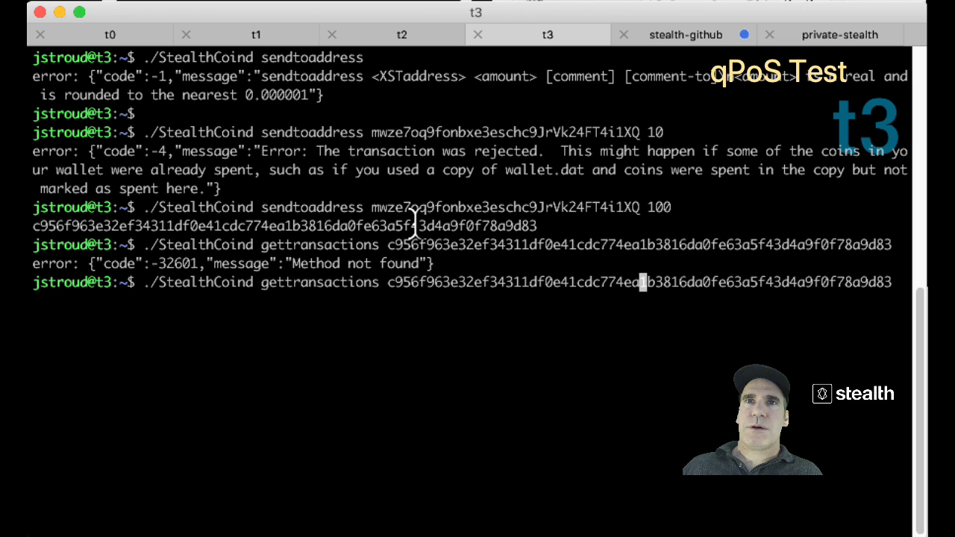
{"action": "key", "text": "Left"}
{"action": "key", "text": "Left"}
{"action": "key", "text": "Left"}
{"action": "key", "text": "Left"}
{"action": "key", "text": "Left"}
{"action": "key", "text": "Left"}
{"action": "key", "text": "Left"}
{"action": "key", "text": "Left"}
{"action": "key", "text": "Left"}
{"action": "key", "text": "Left"}
{"action": "key", "text": "Left"}
{"action": "key", "text": "Left"}
{"action": "key", "text": "Left"}
{"action": "key", "text": "Left"}
{"action": "key", "text": "Left"}
{"action": "key", "text": "Left"}
{"action": "key", "text": "Left"}
{"action": "key", "text": "Left"}
{"action": "key", "text": "Left"}
{"action": "key", "text": "Left"}
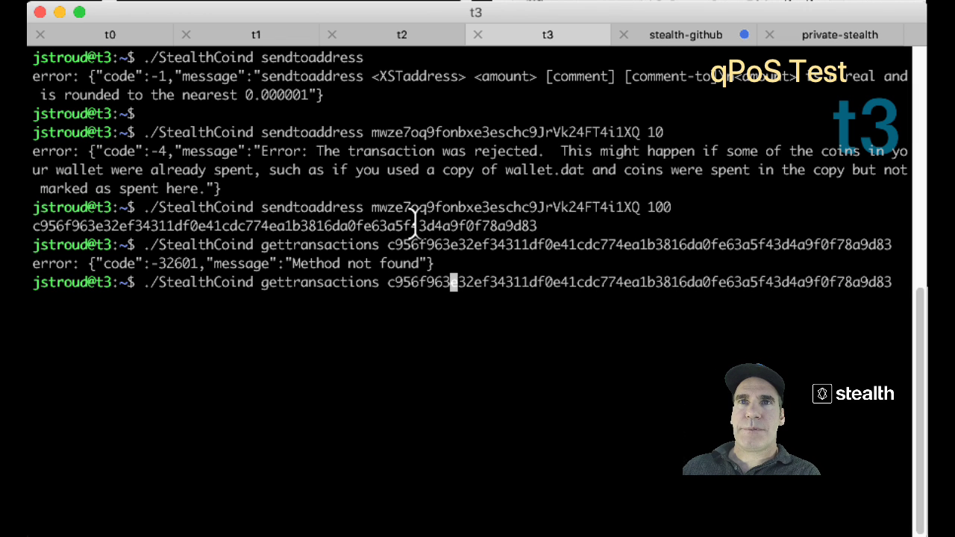
{"action": "key", "text": "Left"}
{"action": "key", "text": "Left"}
{"action": "key", "text": "Left"}
{"action": "key", "text": "BackSpace"}
{"action": "key", "text": "Return"}
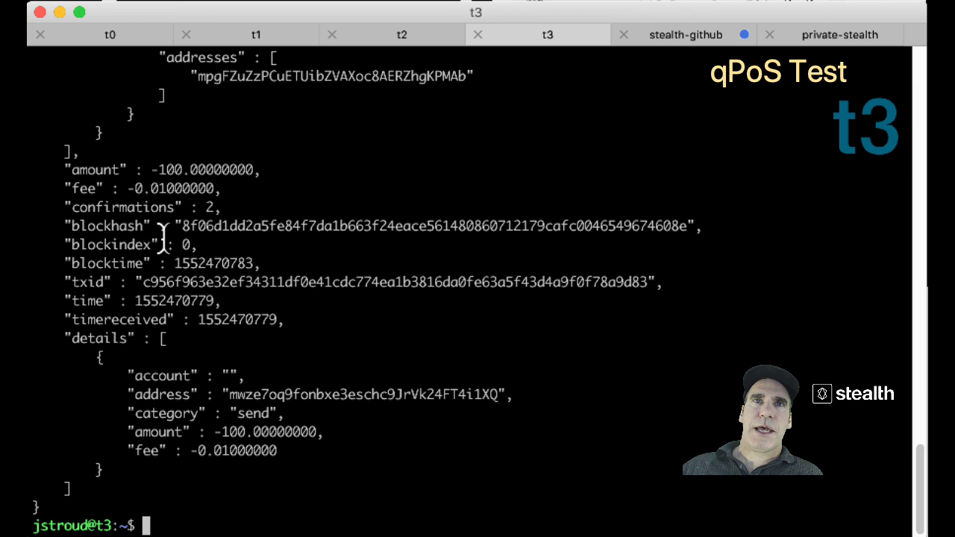
{"action": "left_click_drag", "start_coordinate": [234, 205], "coordinate": [77, 206]}
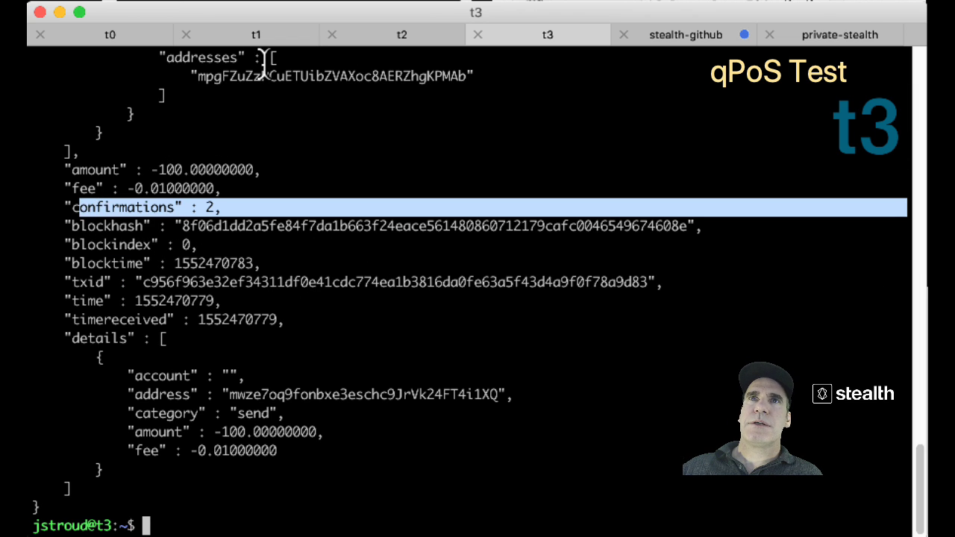
{"action": "left_click", "coordinate": [388, 37]}
Rerun listunspent on t2, showing the 100-coin output with 3 confirmations.
{"action": "left_click", "coordinate": [438, 218]}
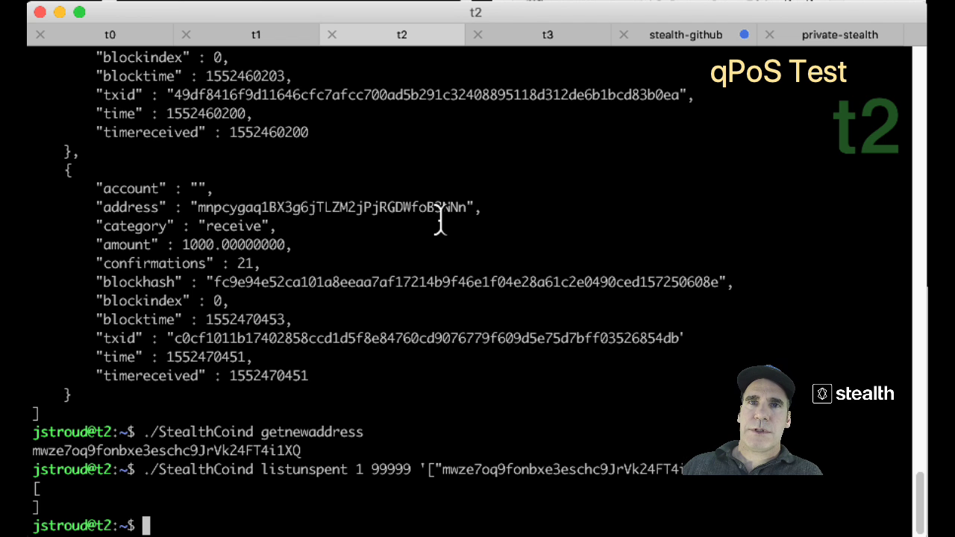
{"action": "key", "text": "Up"}
{"action": "key", "text": "Return"}
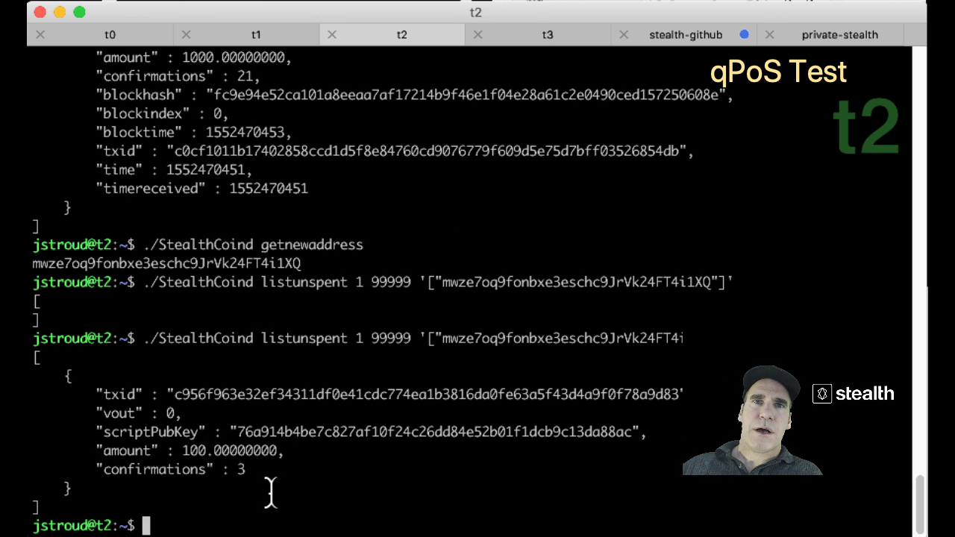
{"action": "left_click_drag", "start_coordinate": [269, 471], "coordinate": [105, 475]}
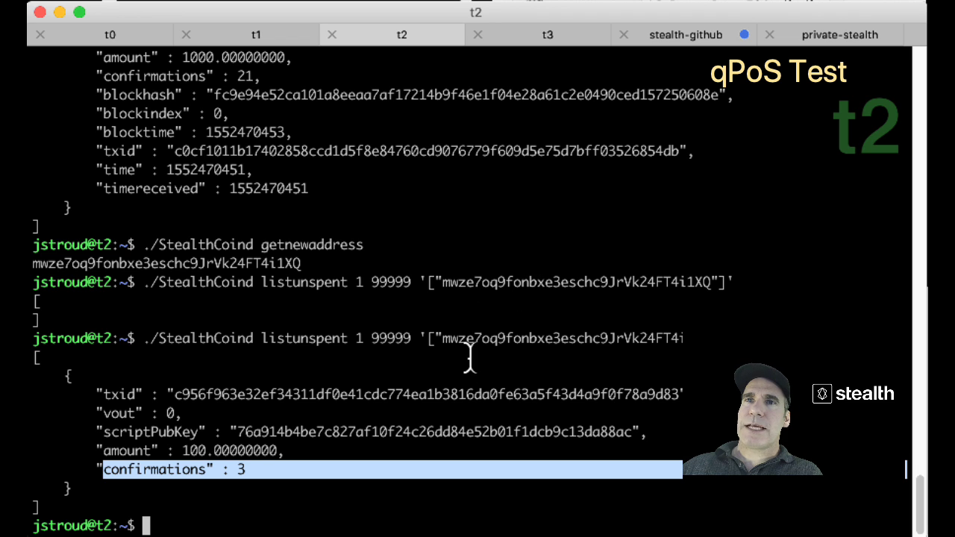
{"action": "key", "text": "super+Tab"}
{"action": "key", "text": "super+Tab"}
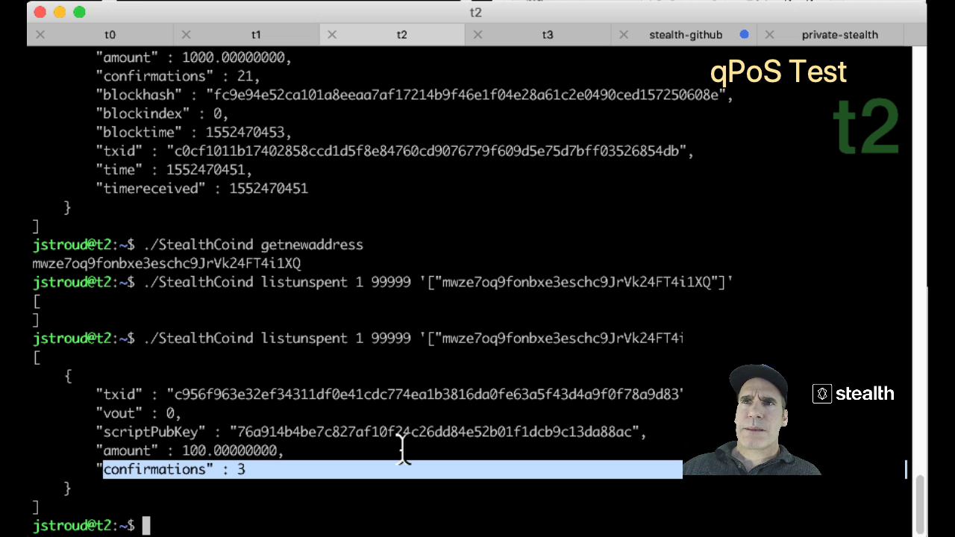
{"action": "scroll", "coordinate": [400, 448], "scroll_direction": "up", "scroll_amount": 2}
{"action": "scroll", "coordinate": [401, 447], "scroll_direction": "down", "scroll_amount": 2}
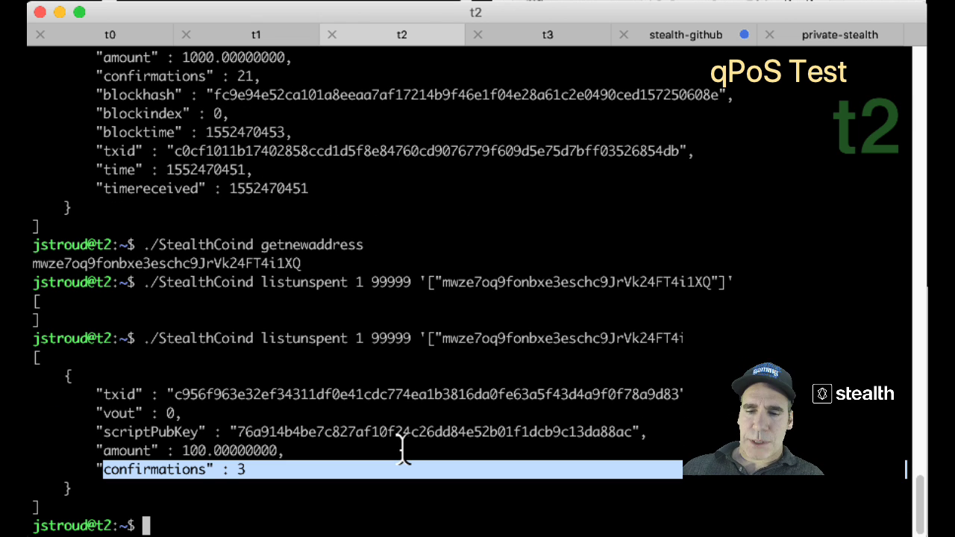
Run getblockcount twice on t2, showing the height 10209 and then 10210.
{"action": "type", "text": "./S"}
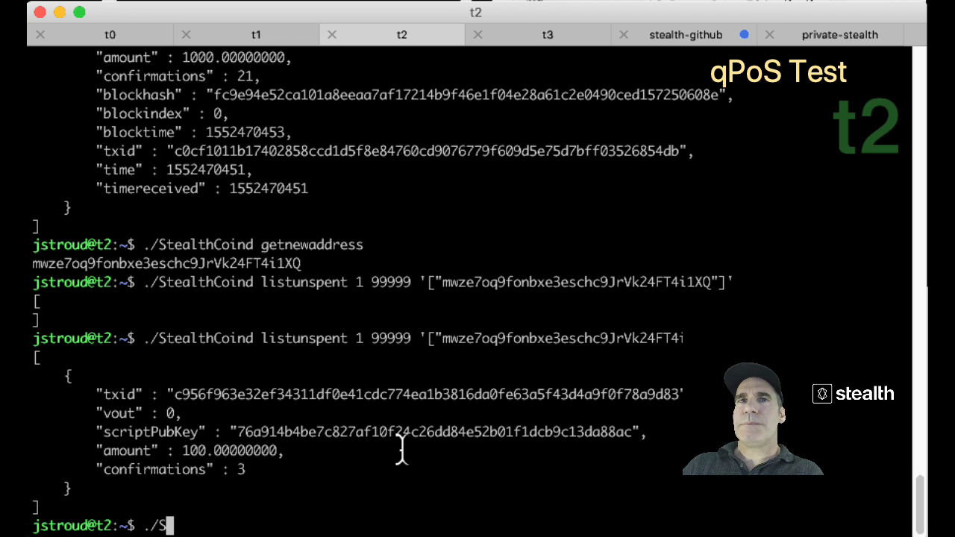
{"action": "key", "text": "Tab"}
{"action": "type", "text": "getblockcount"}
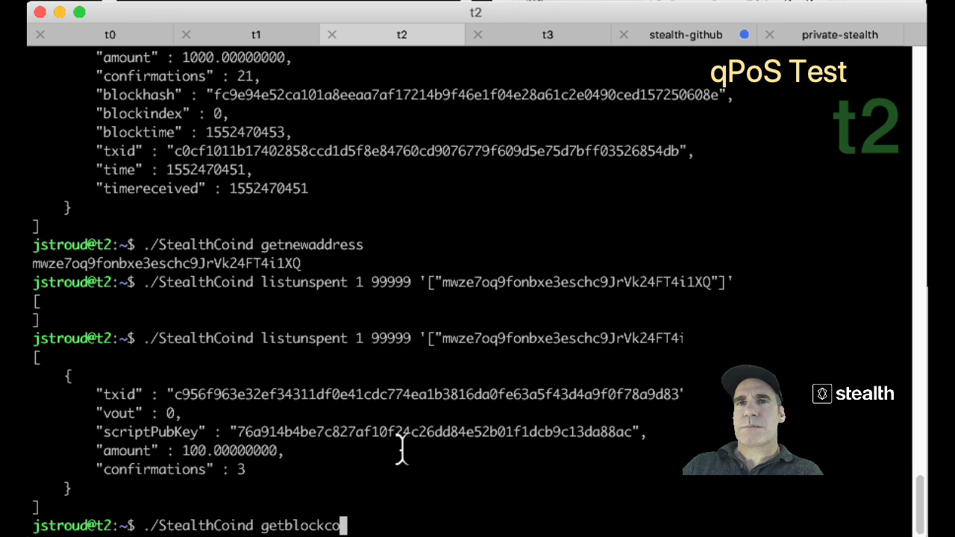
{"action": "key", "text": "Return"}
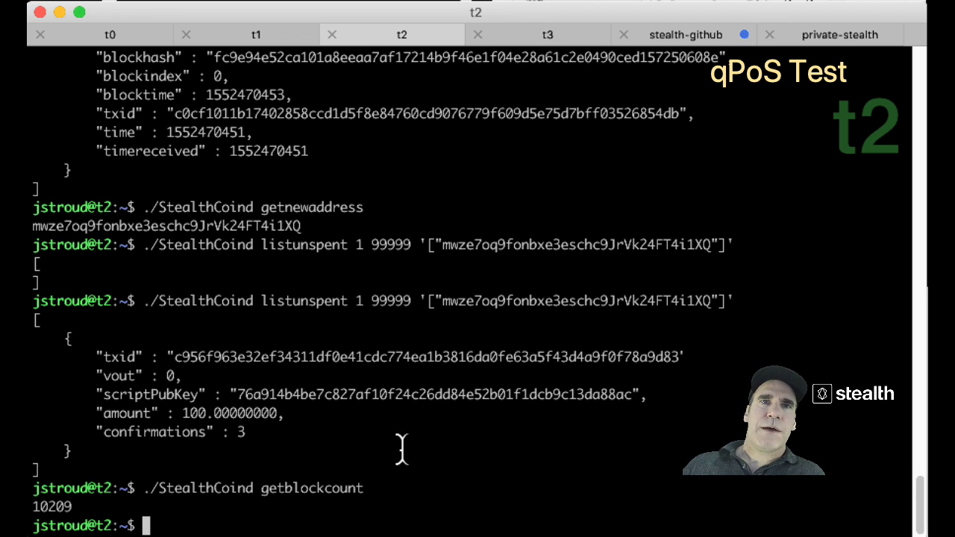
{"action": "scroll", "coordinate": [330, 434], "scroll_direction": "up", "scroll_amount": 10}
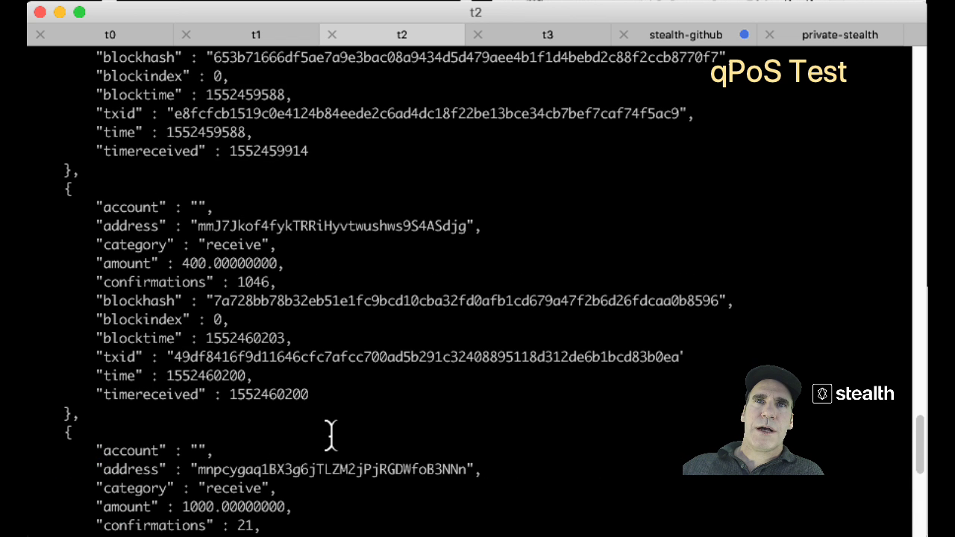
{"action": "scroll", "coordinate": [330, 435], "scroll_direction": "down", "scroll_amount": 10}
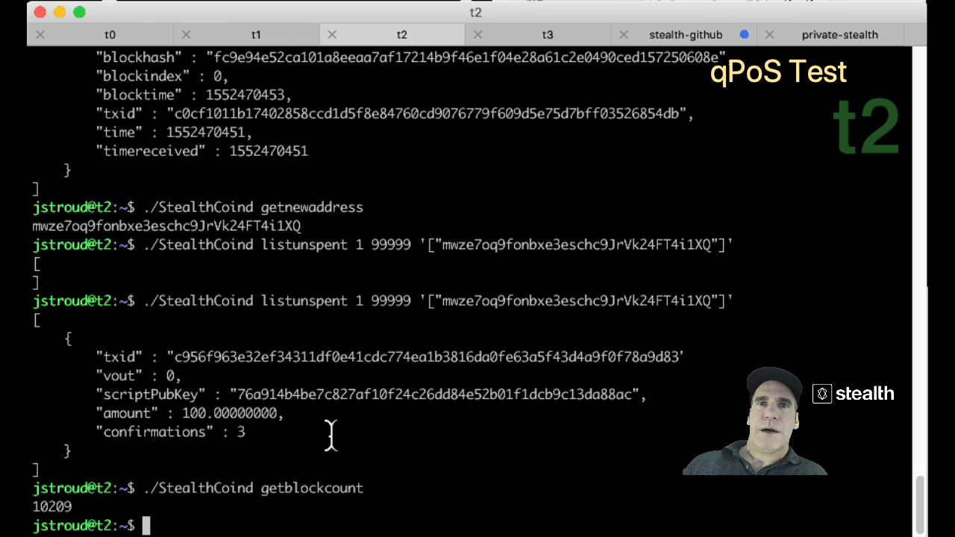
{"action": "key", "text": "Up"}
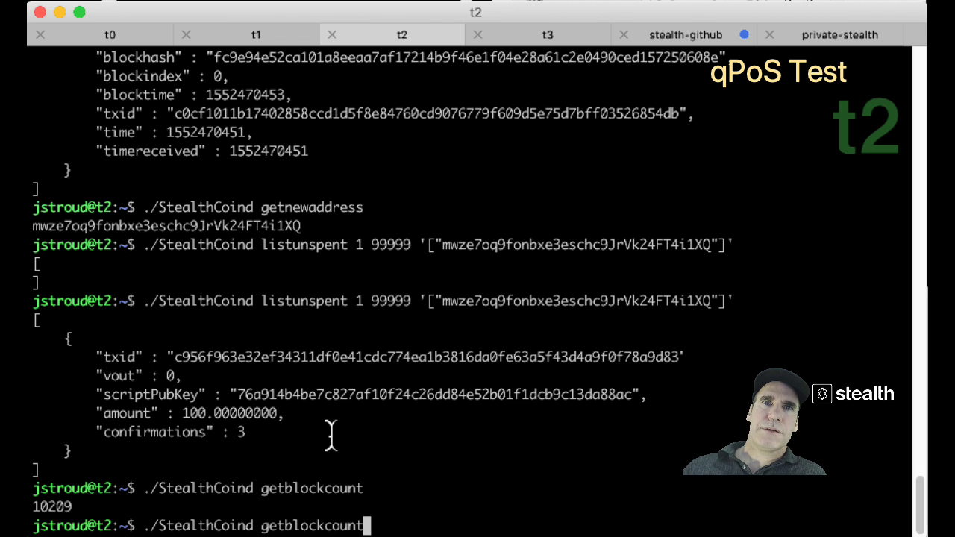
{"action": "key", "text": "Return"}
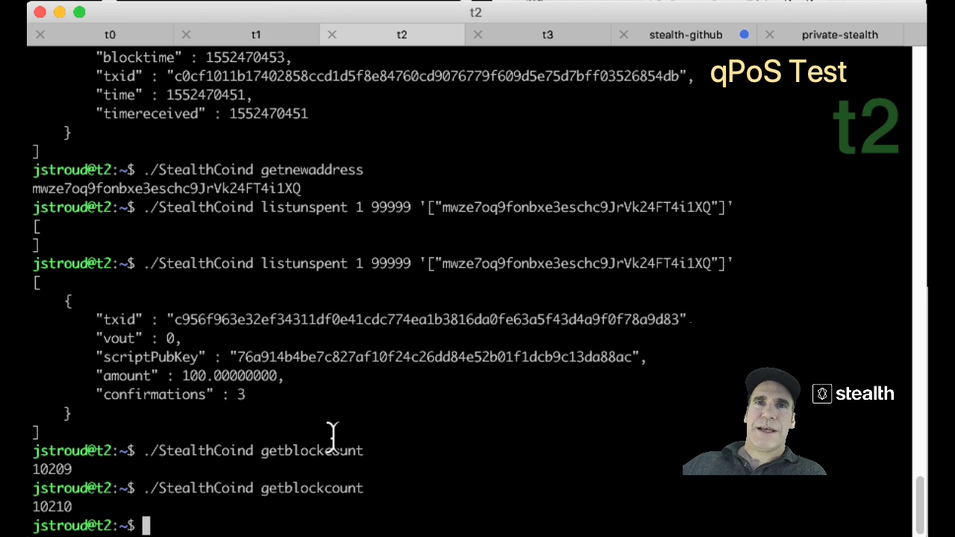
Switch away from Terminal with Cmd+Tab, leaving t2 at block 10210.
{"action": "key", "text": "super+Tab"}
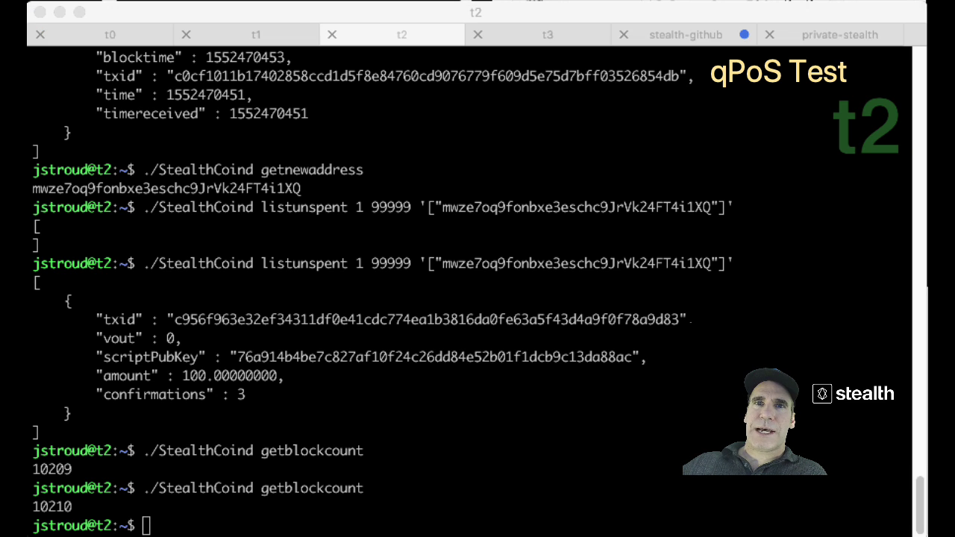